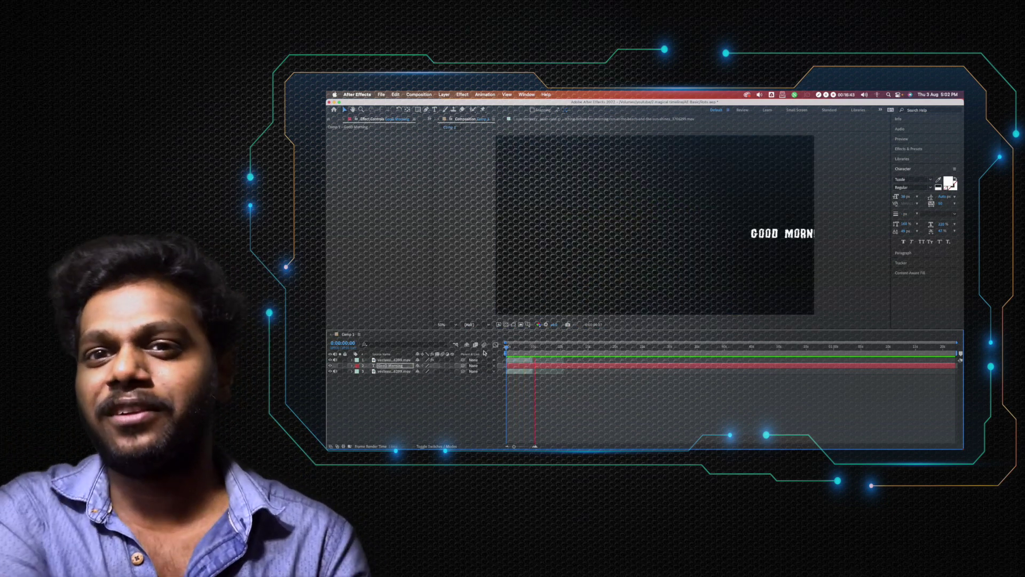
# Preview the GOOD MORNING beach animation, then return the playhead to 0:00:00:00
pyautogui.press('space')
pyautogui.press('space')
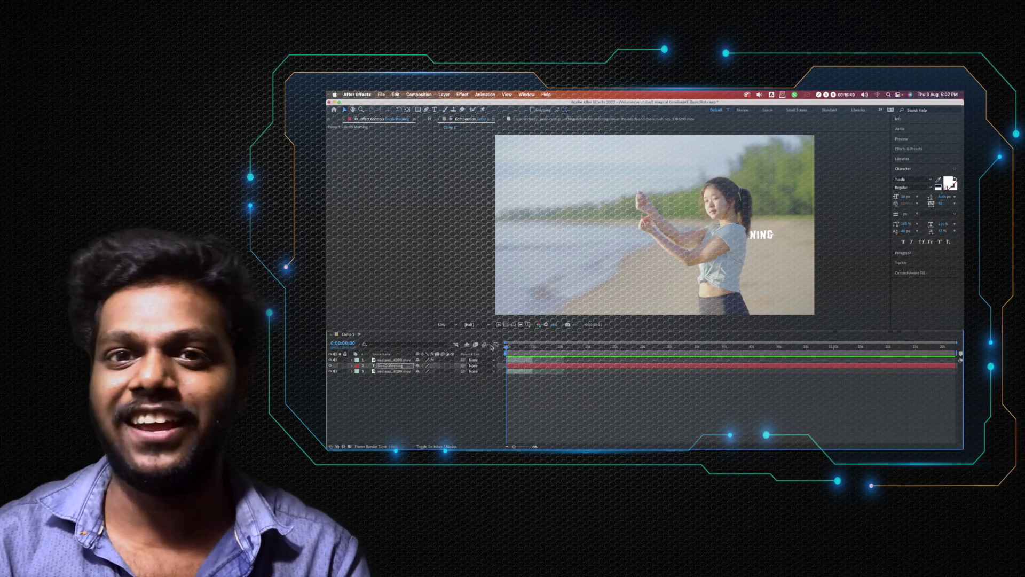
pyautogui.press('space')
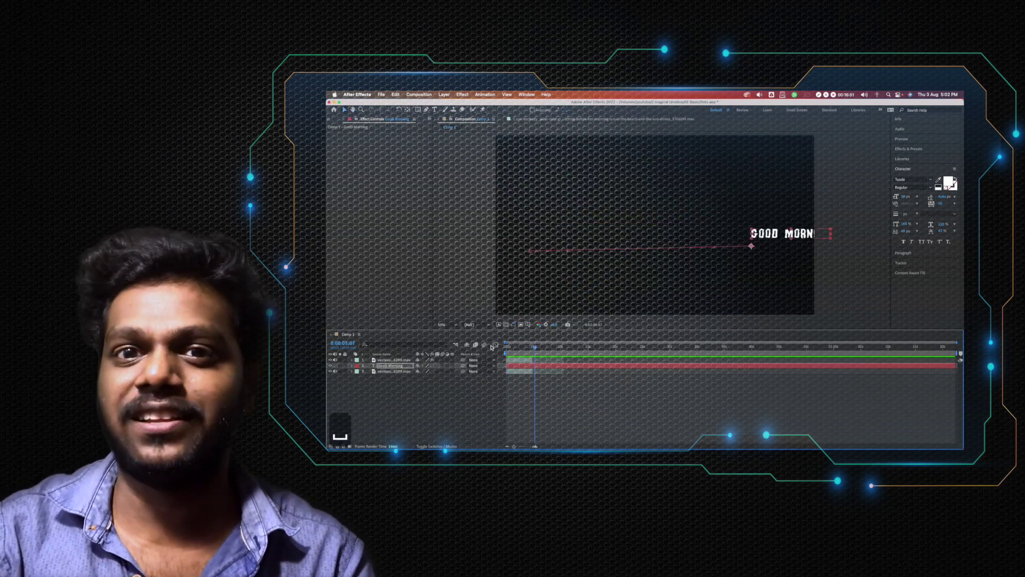
pyautogui.moveTo(515, 347); pyautogui.dragTo(506, 346)
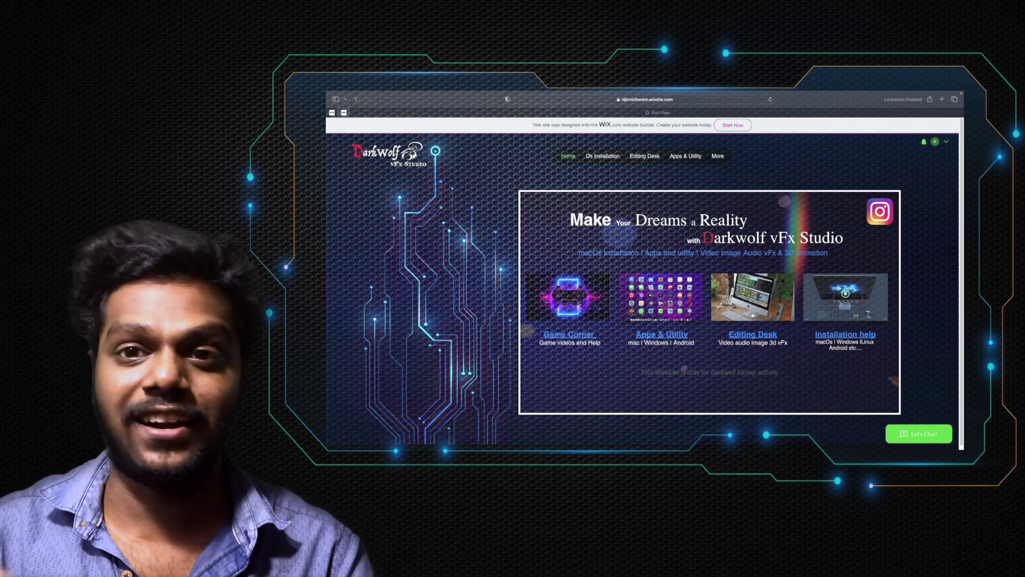
# Browse the Editing Desk section, visit DaVinci Resolve tutorials, then go to the Final Cut Pro X tutorials
pyautogui.click(752, 314)
pyautogui.scroll(-3, 547, 287)
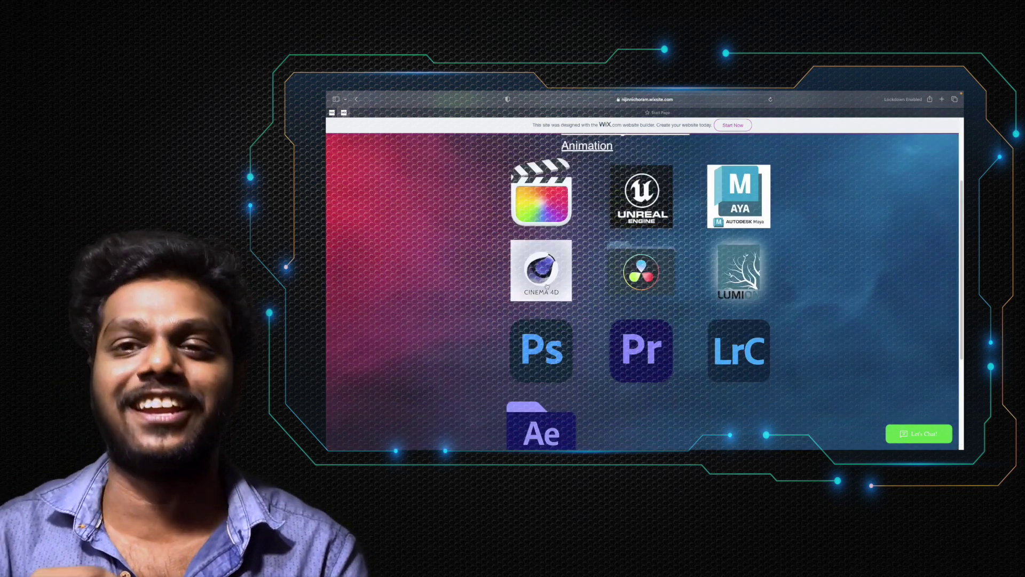
pyautogui.click(627, 292)
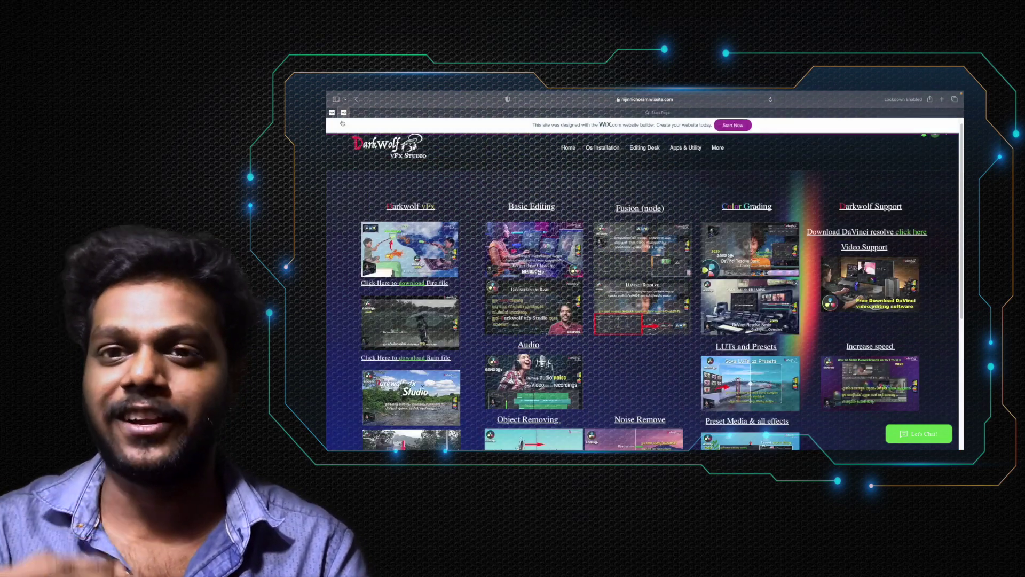
pyautogui.click(356, 99)
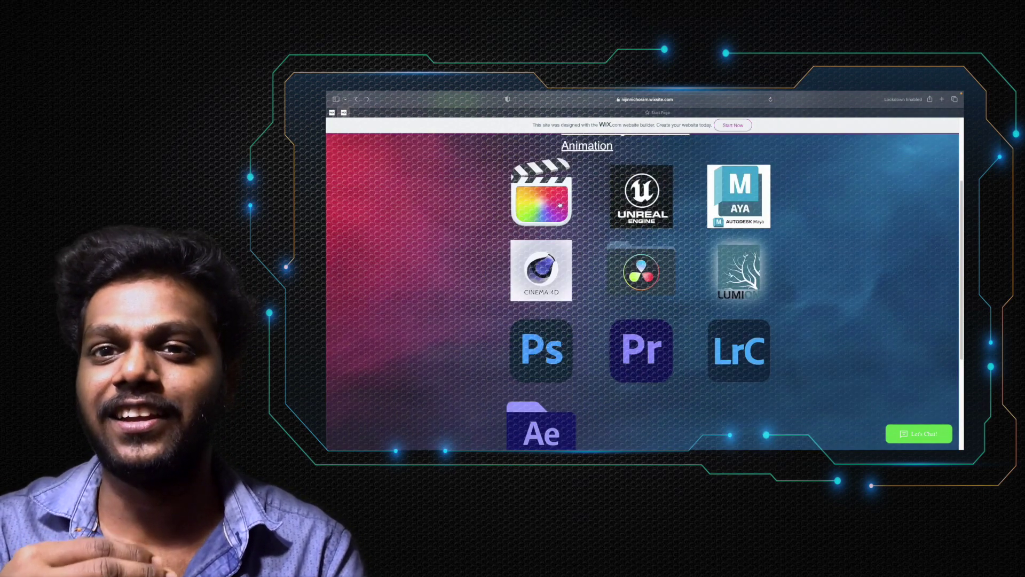
pyautogui.click(631, 293)
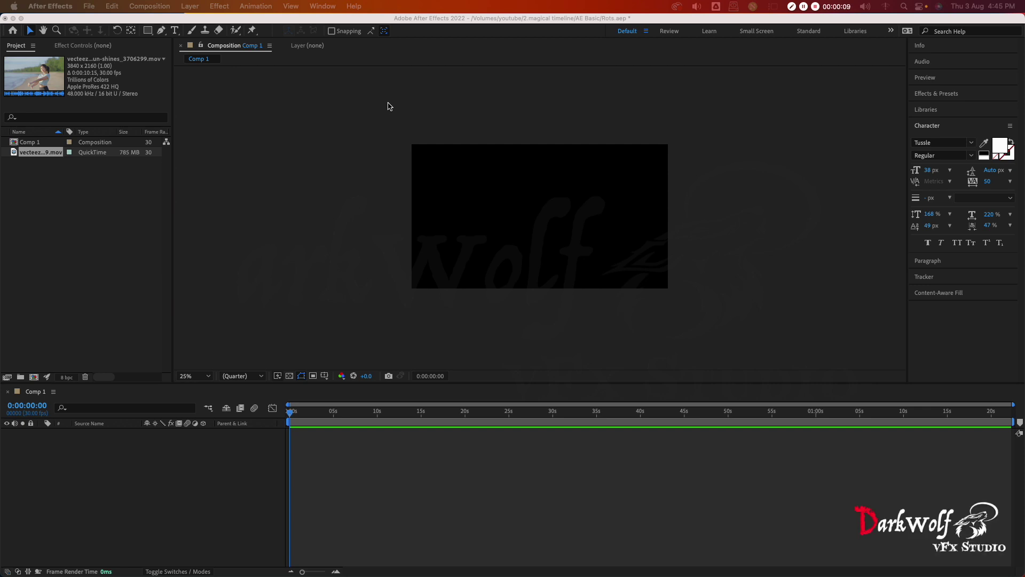
pyautogui.rightClick(67, 207)
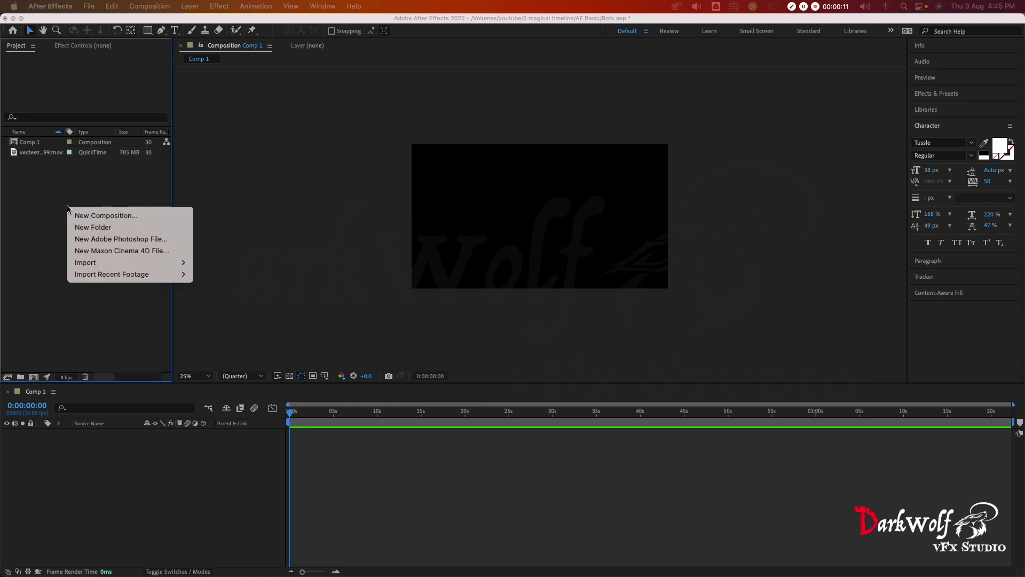
pyautogui.click(90, 216)
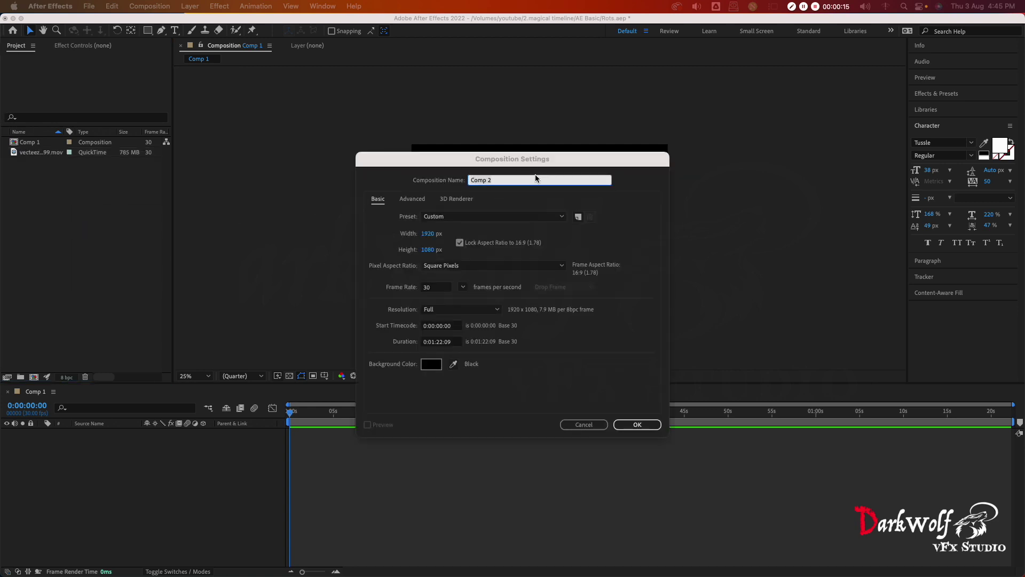
pyautogui.click(434, 287)
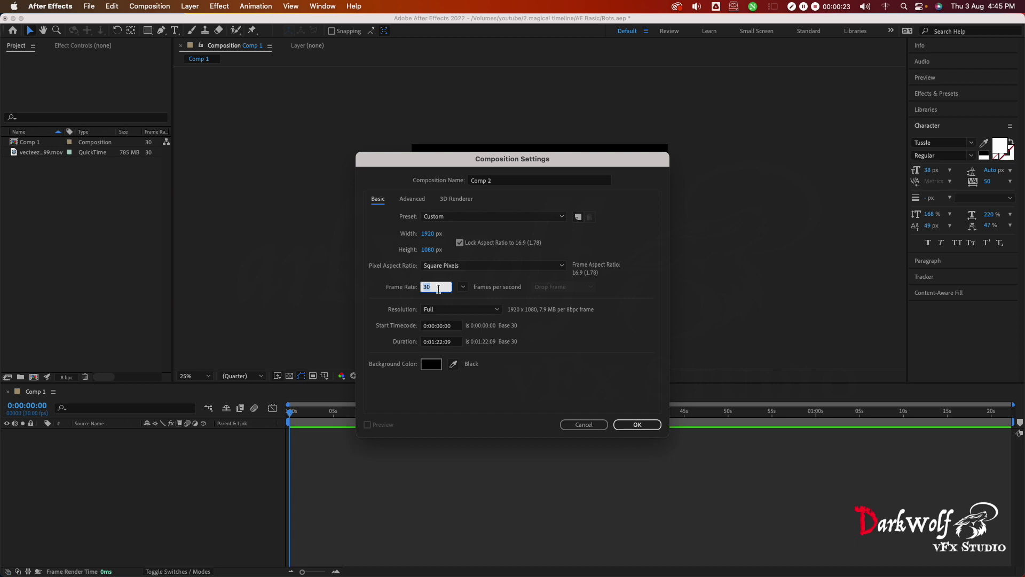
pyautogui.click(572, 427)
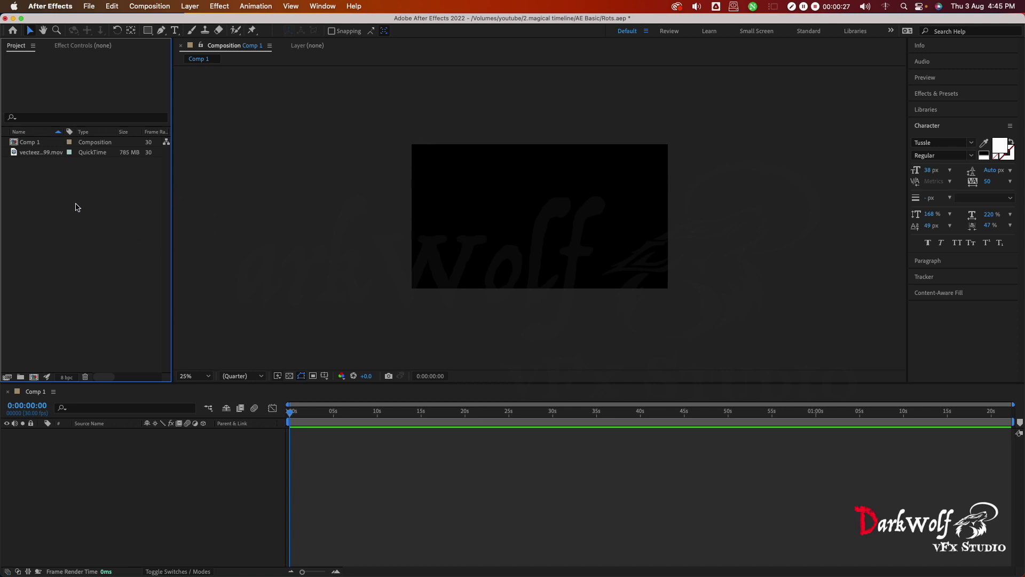
pyautogui.click(29, 154)
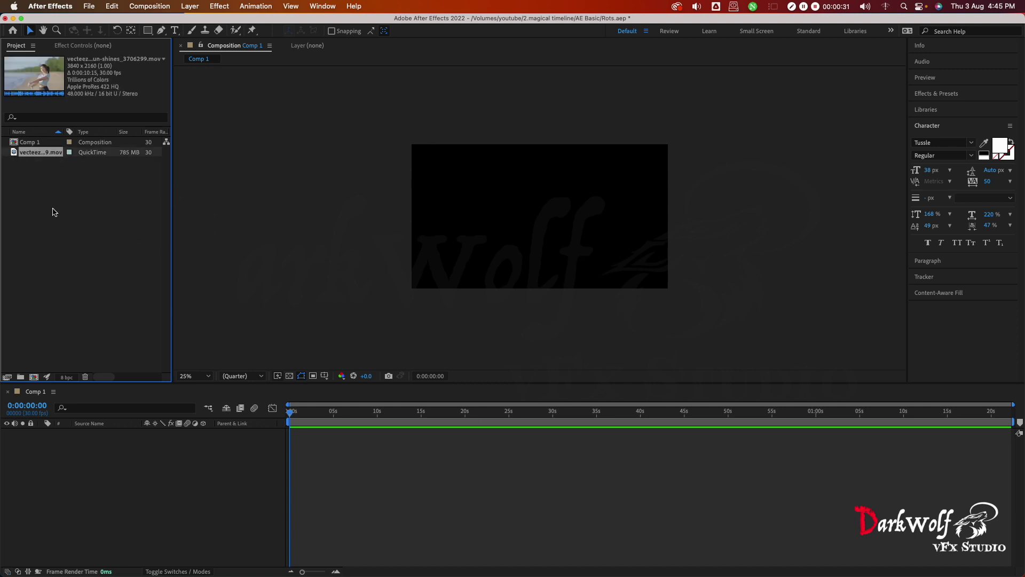
pyautogui.press('super+i')
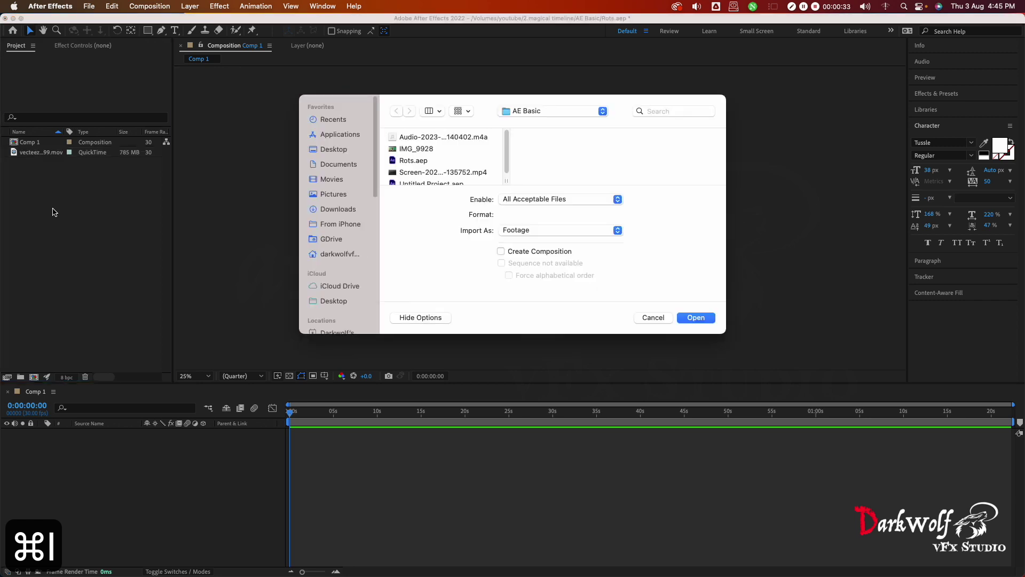
pyautogui.click(652, 317)
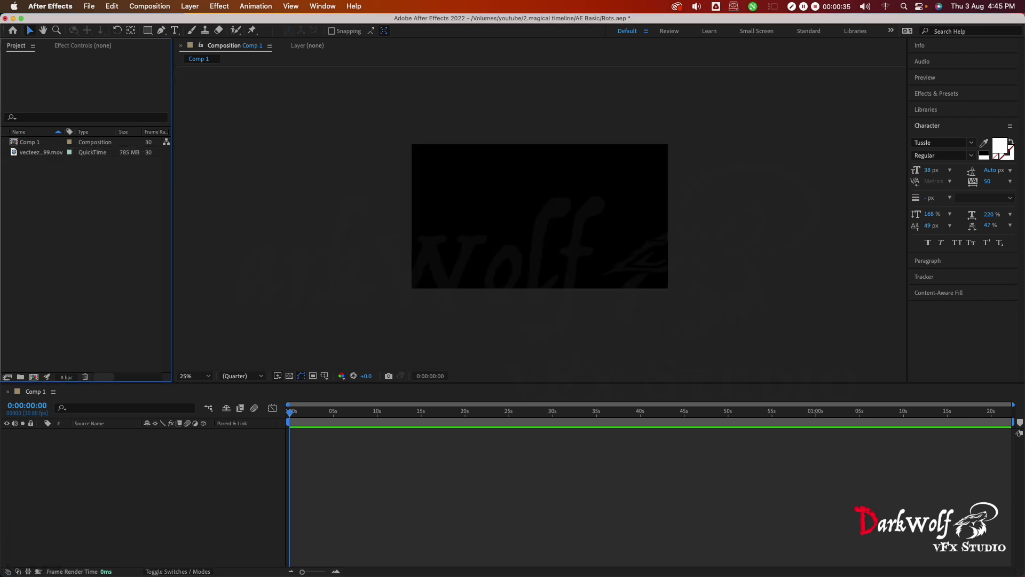
pyautogui.rightClick(63, 170)
pyautogui.moveTo(113, 229)
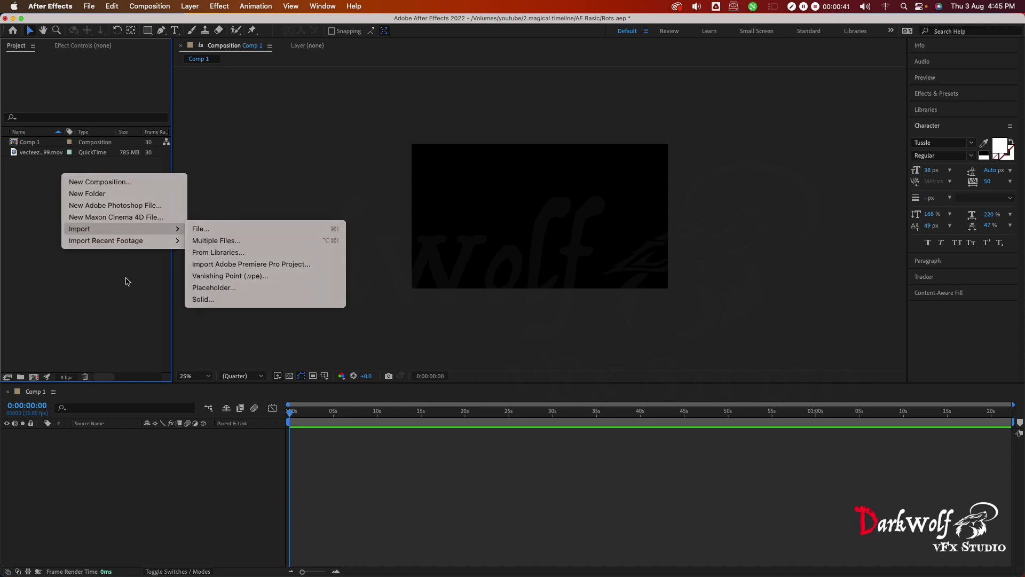
pyautogui.click(53, 197)
pyautogui.click(47, 153)
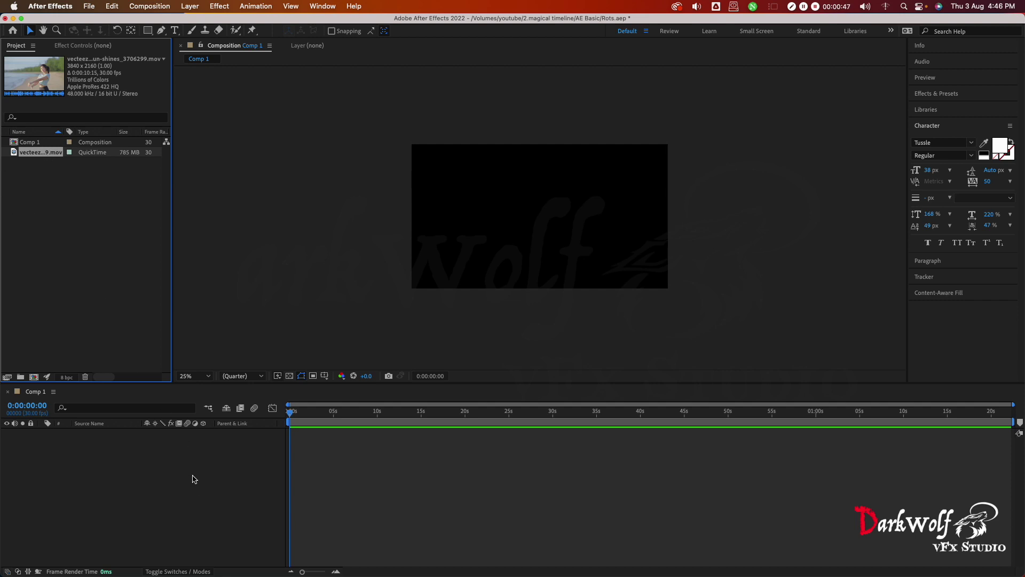
pyautogui.click(39, 142)
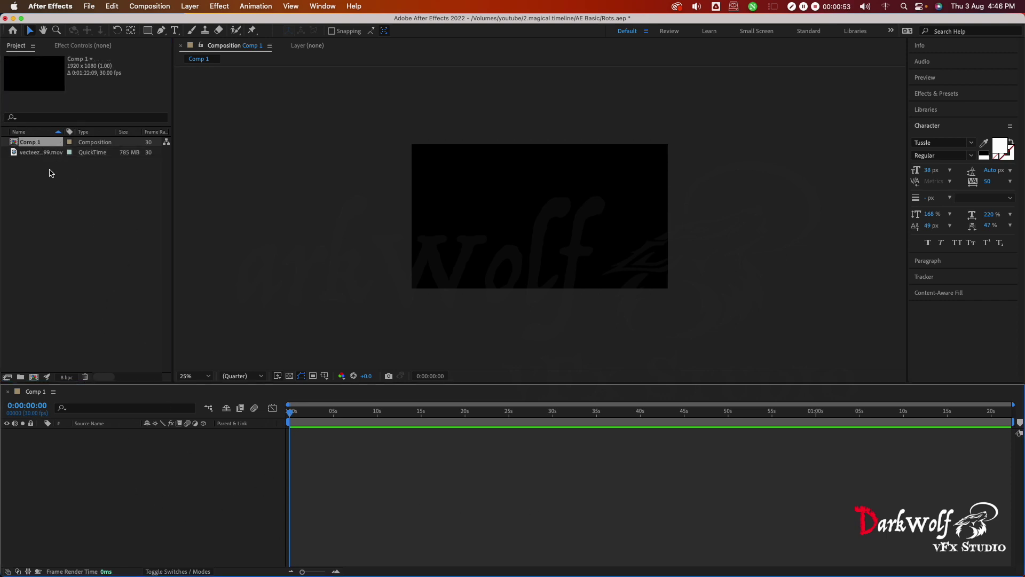
# Add the beach .mov footage to Comp 1 and fit it to the composition width and height
pyautogui.moveTo(43, 154); pyautogui.dragTo(135, 462)
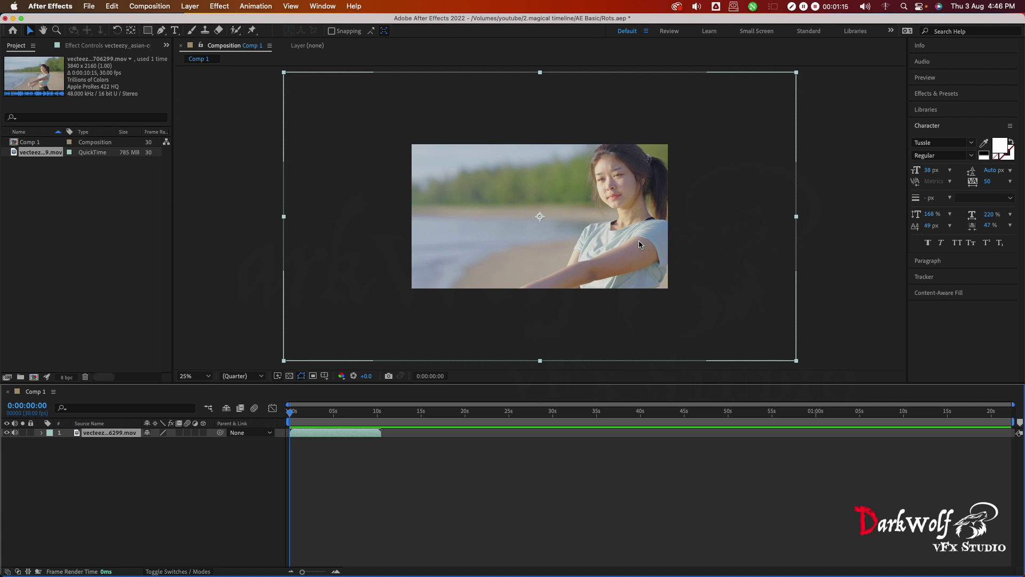
pyautogui.press('alt+shift+super+g')
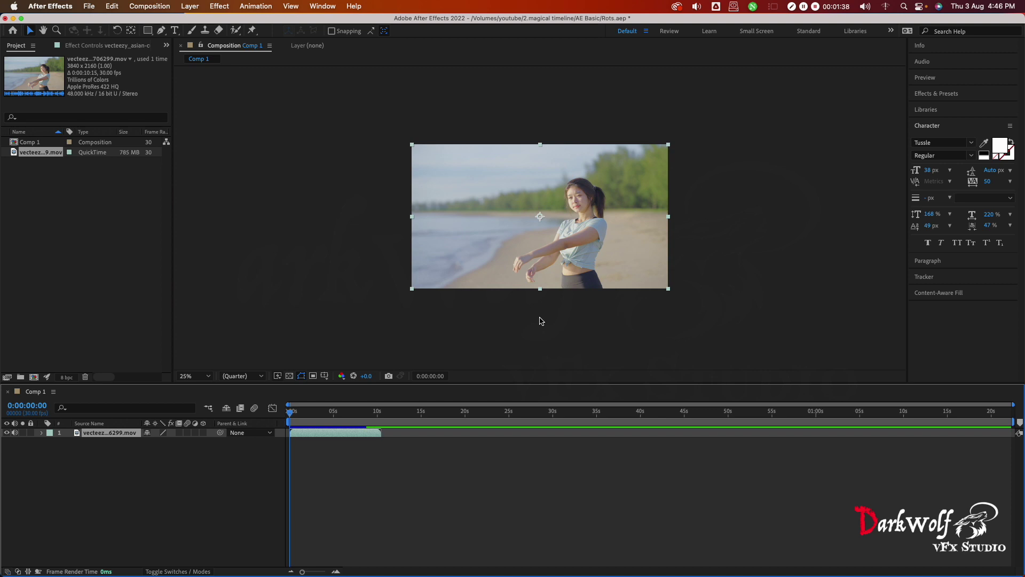
pyautogui.press('alt+shift+super+h')
pyautogui.click(697, 250)
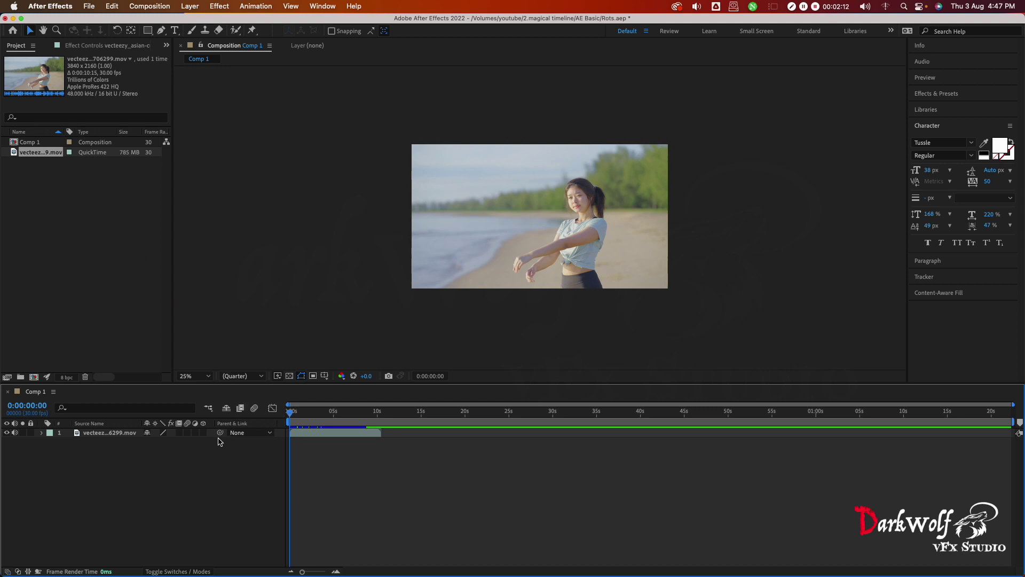
# Duplicate the beach video layer with Cmd+D, undoing an extra pasted copy
pyautogui.click(93, 434)
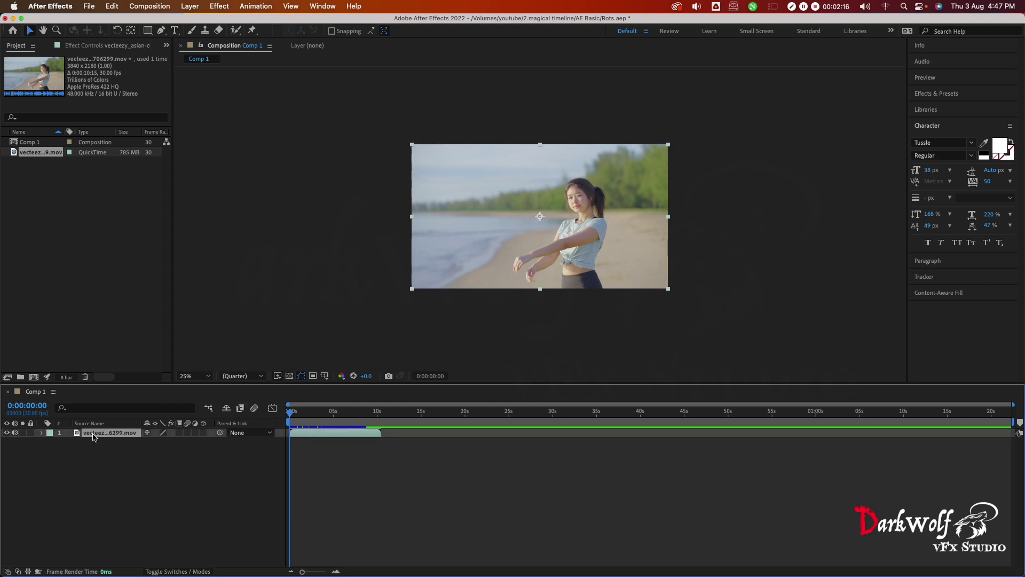
pyautogui.hotkey('ctrl', 'd')
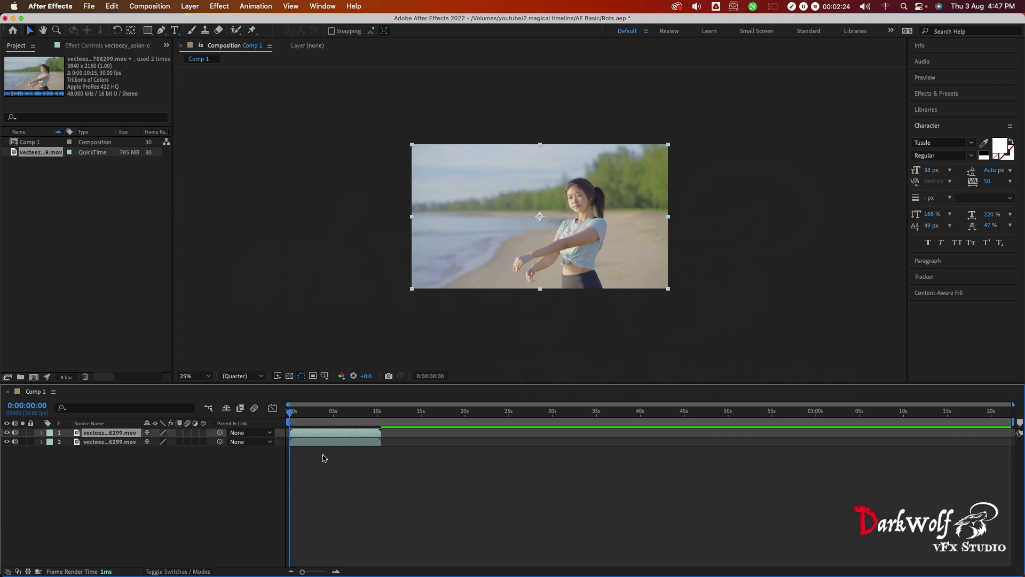
pyautogui.click(319, 443)
pyautogui.hotkey('ctrl', 'c')
pyautogui.hotkey('ctrl', 'v')
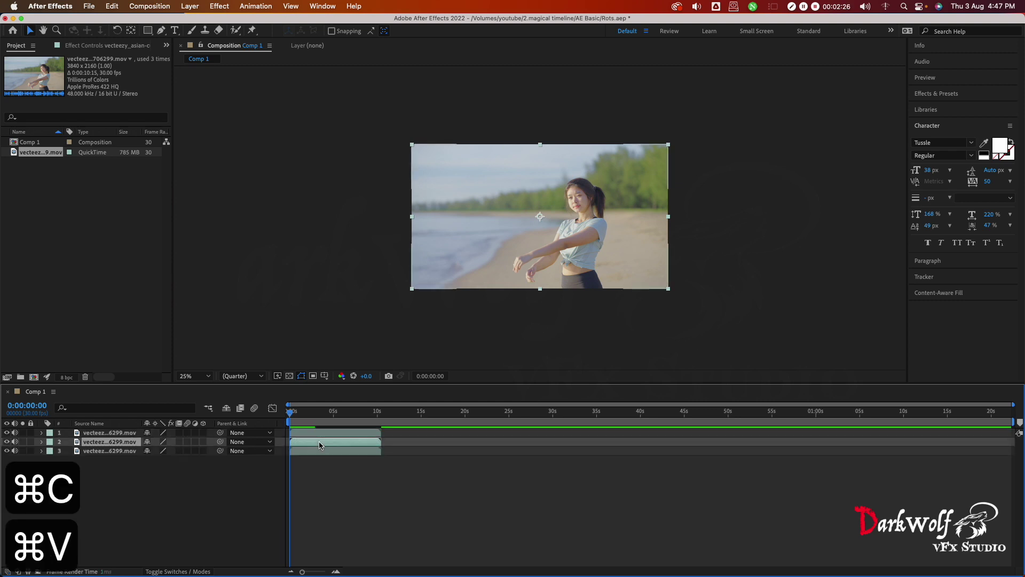
pyautogui.hotkey('ctrl', 'z')
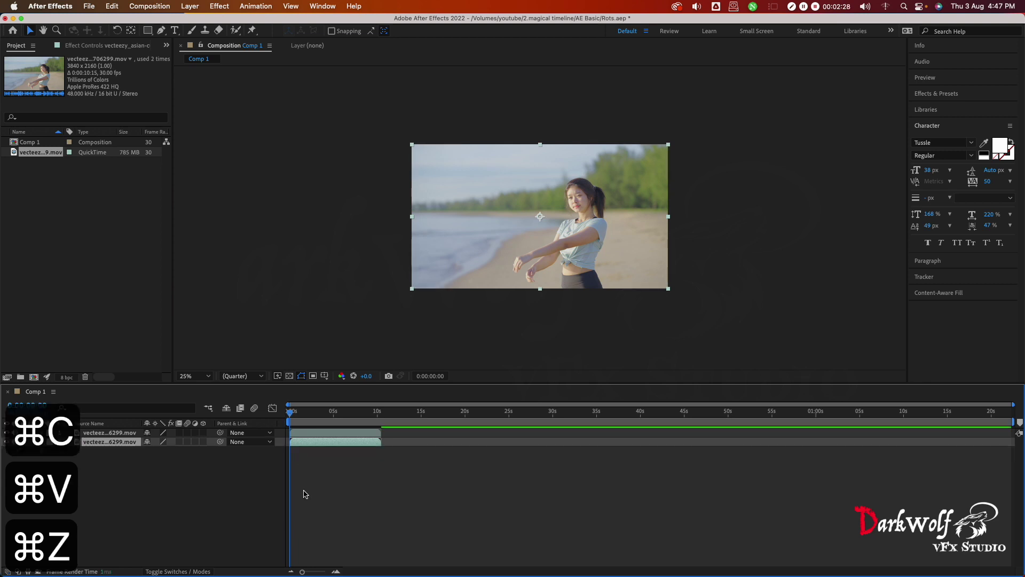
pyautogui.click(158, 500)
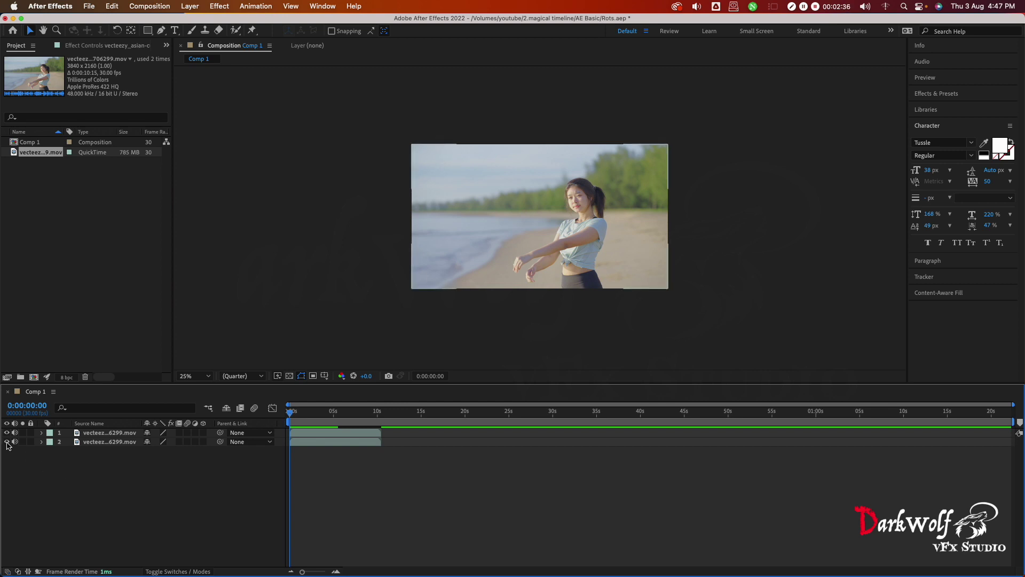
# Hide the second beach layer and select the top layer
pyautogui.click(7, 442)
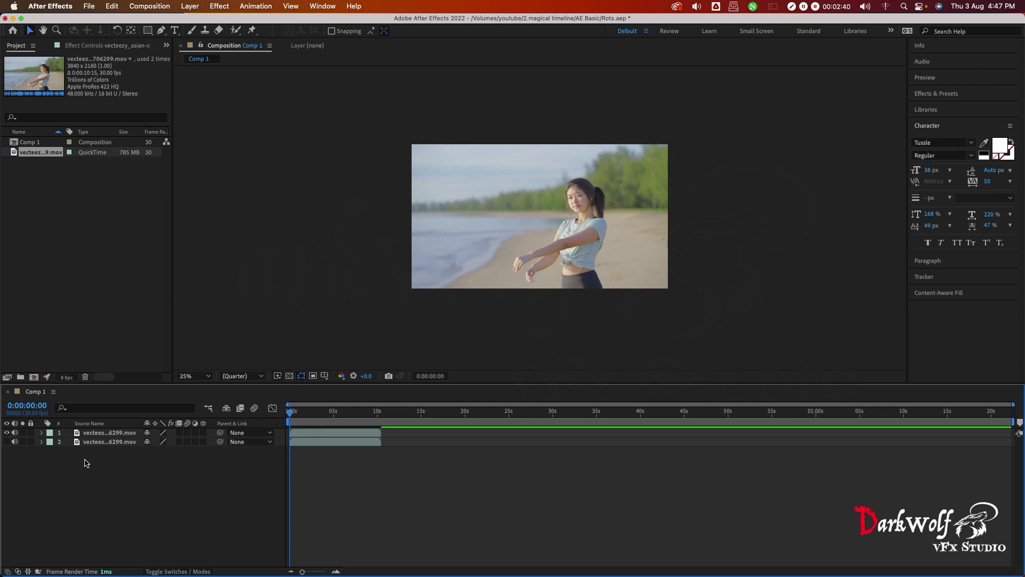
pyautogui.click(91, 433)
pyautogui.click(87, 470)
pyautogui.click(99, 433)
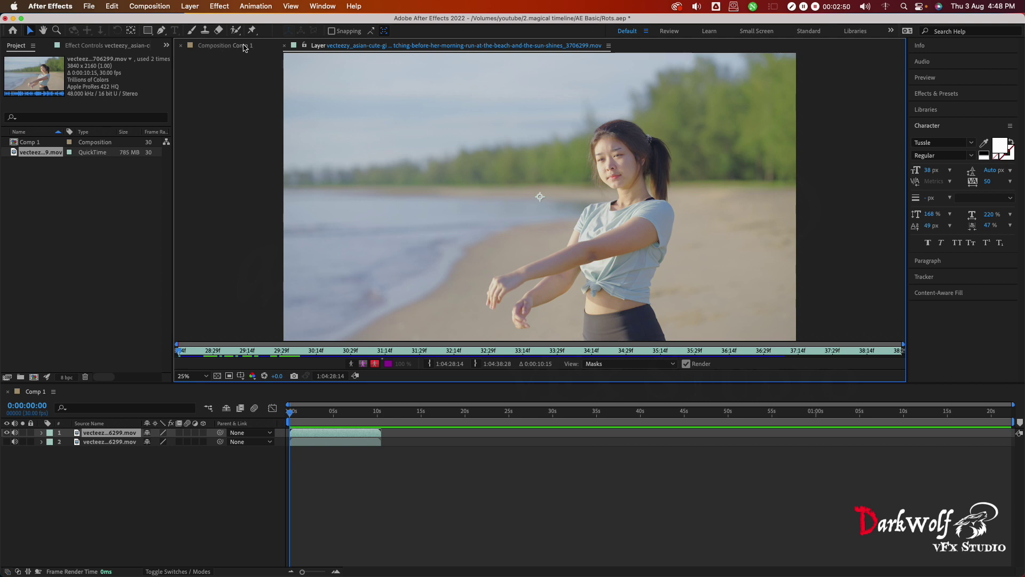
# Switch between Composition and Layer viewers, then bring up Interpret Footage for the beach clip
pyautogui.click(228, 47)
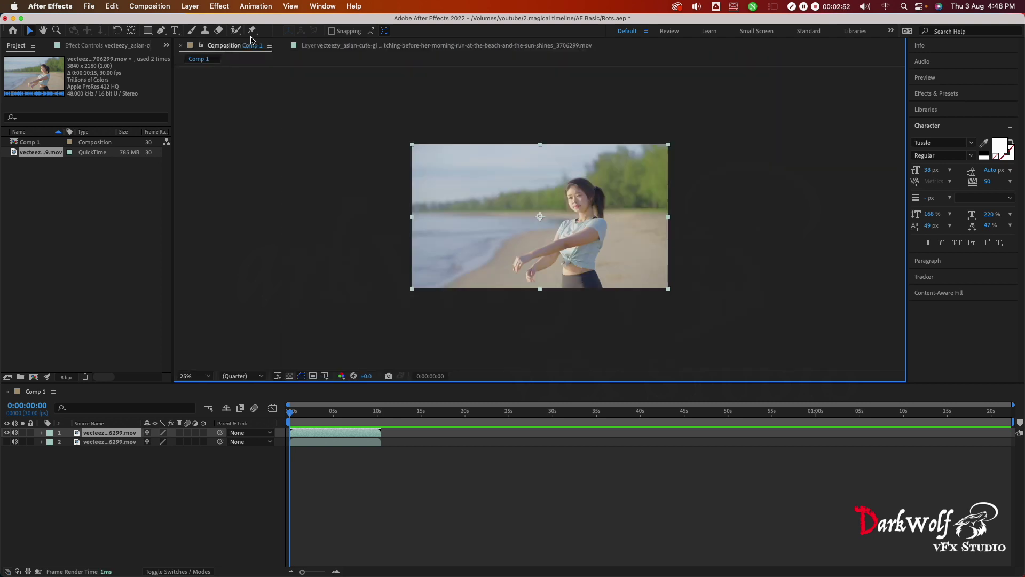
pyautogui.click(314, 47)
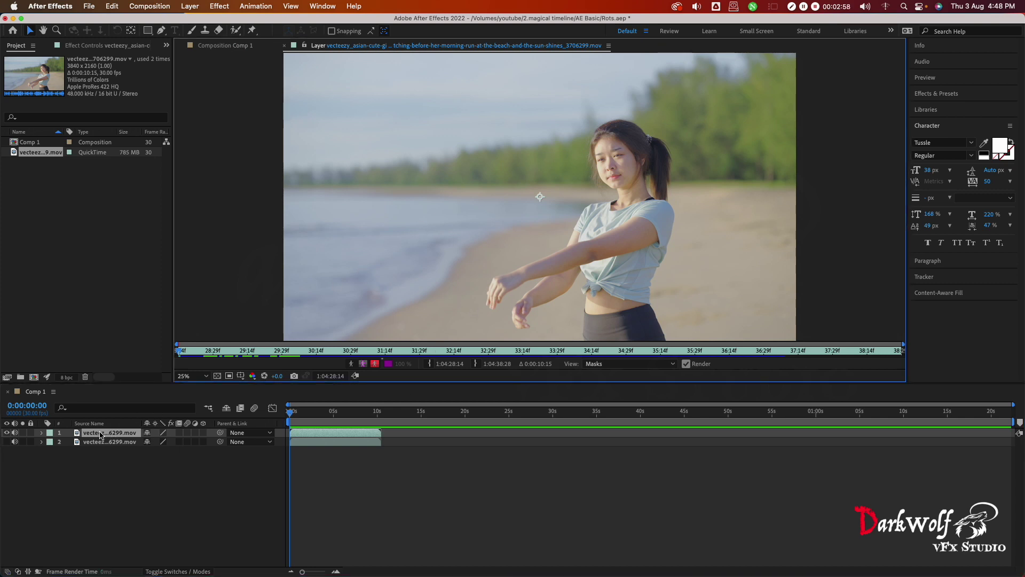
pyautogui.rightClick(47, 155)
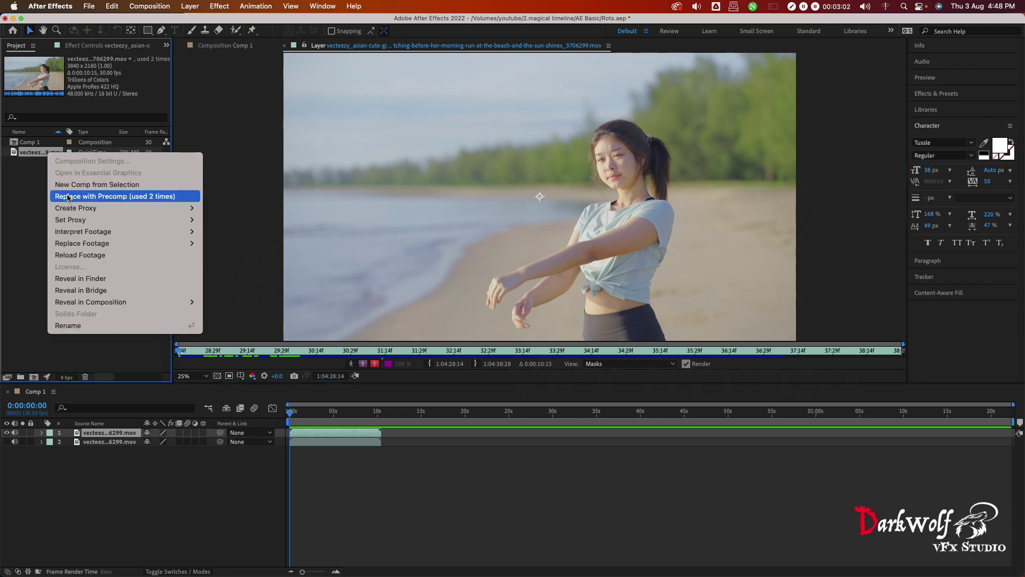
pyautogui.moveTo(85, 247)
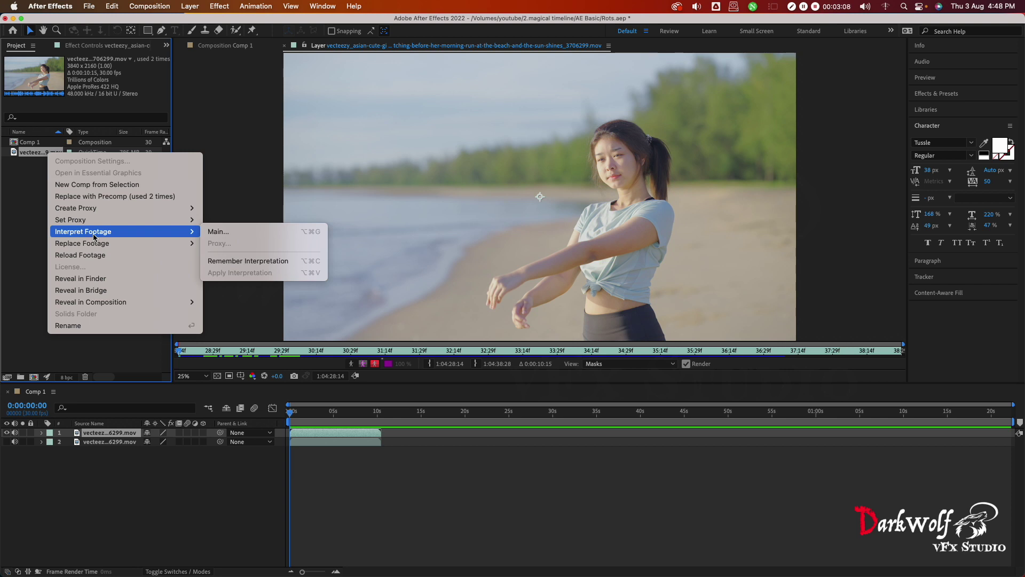
# Conform the beach footage to 30 fps in Interpret Footage > Main
pyautogui.click(281, 233)
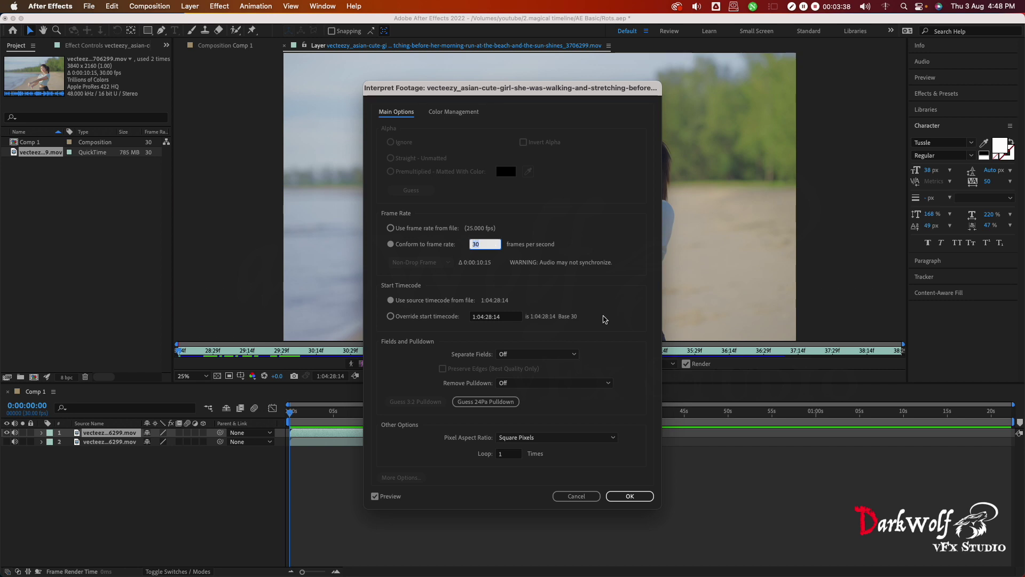
pyautogui.click(630, 496)
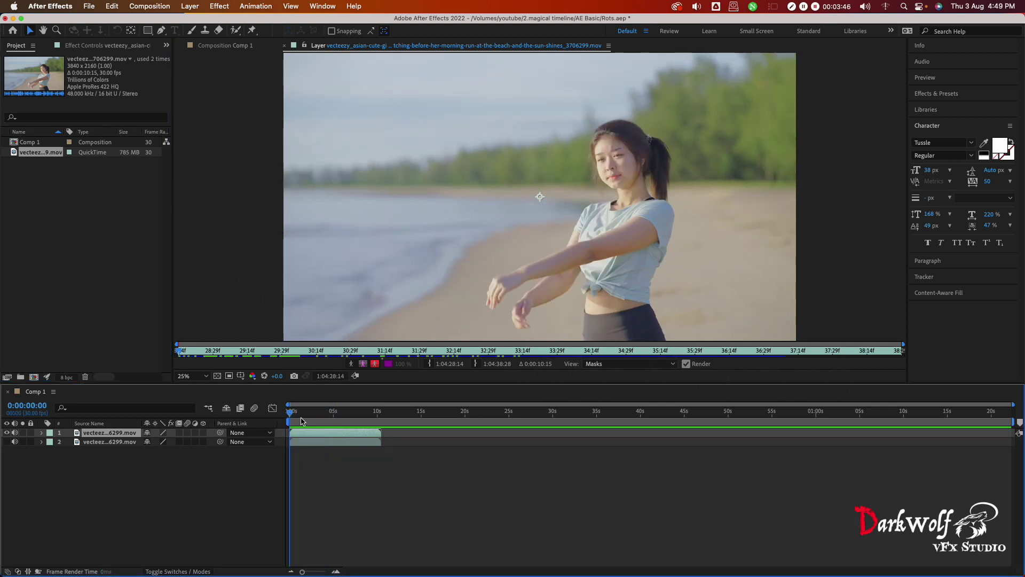
# Trim the top layer's out point so it lasts 0:00:04:27
pyautogui.moveTo(292, 412)
pyautogui.mouseDown()
pyautogui.moveTo(358, 417)
pyautogui.moveTo(307, 418)
pyautogui.moveTo(336, 425)
pyautogui.mouseUp()
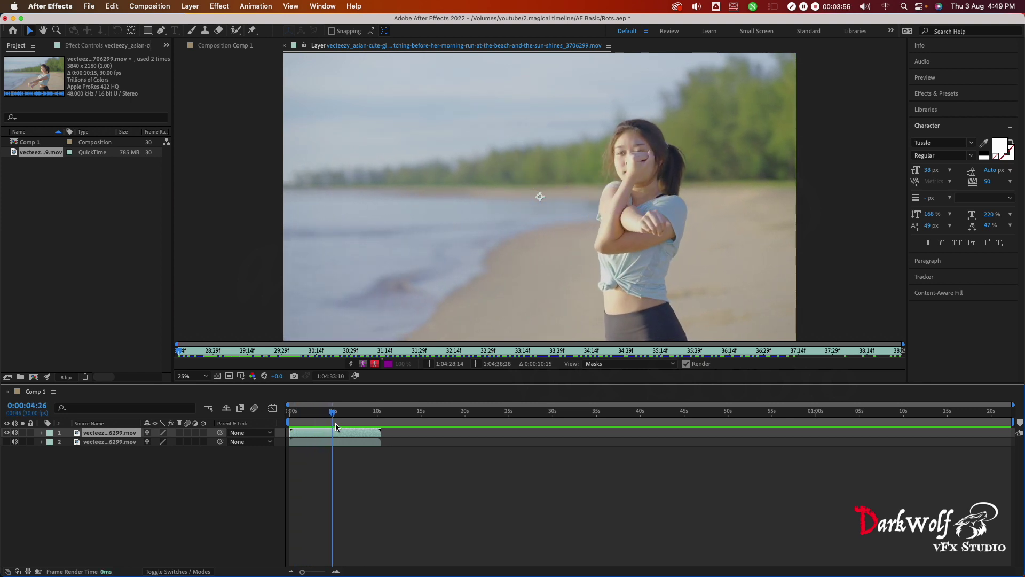
pyautogui.moveTo(380, 432)
pyautogui.mouseDown()
pyautogui.moveTo(332, 433)
pyautogui.moveTo(332, 442)
pyautogui.mouseUp()
pyautogui.click(378, 443)
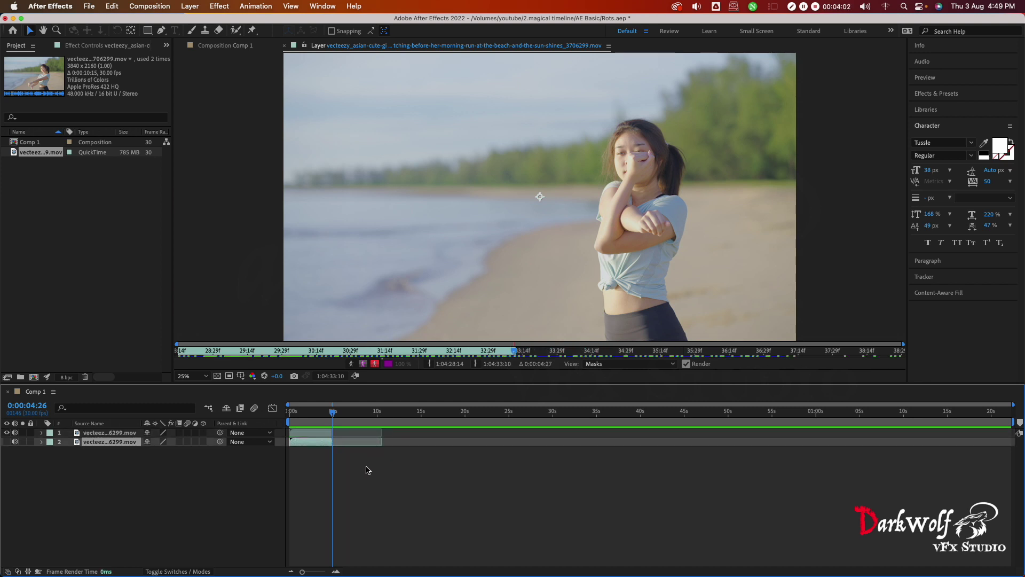
# Preview the trimmed footage twice, then select the top footage layer
pyautogui.press('space')
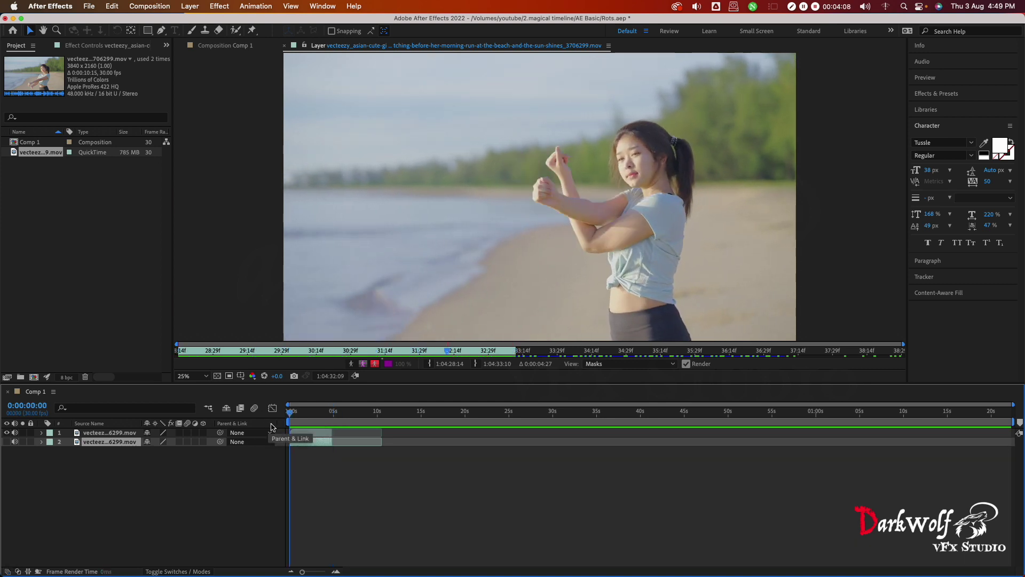
pyautogui.press('space')
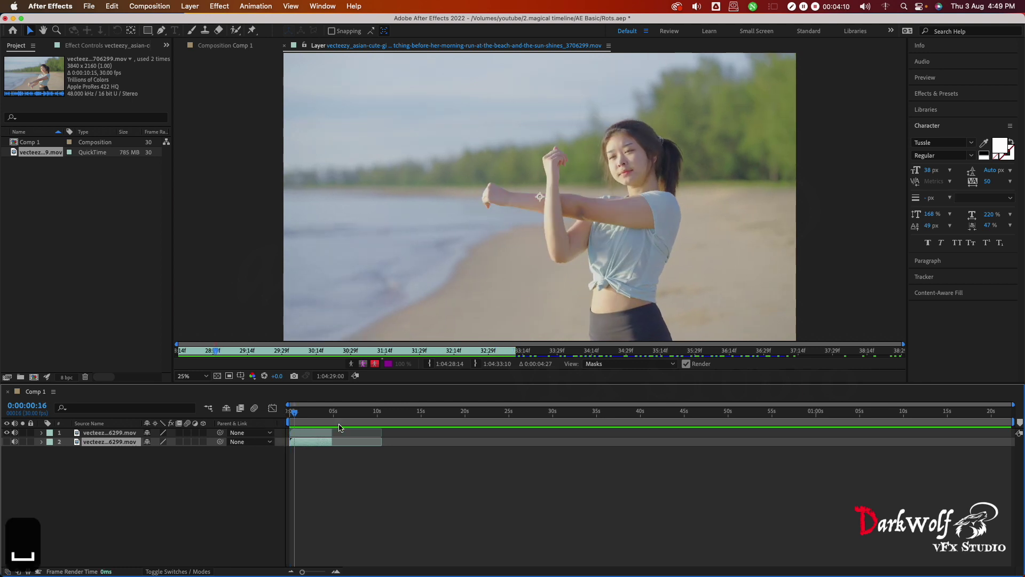
pyautogui.press('space')
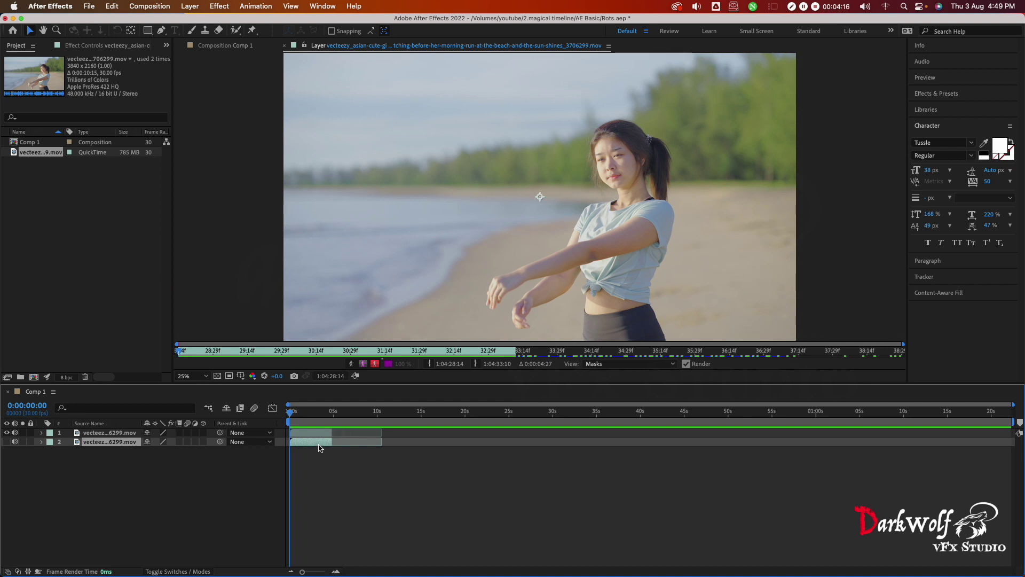
pyautogui.click(32, 466)
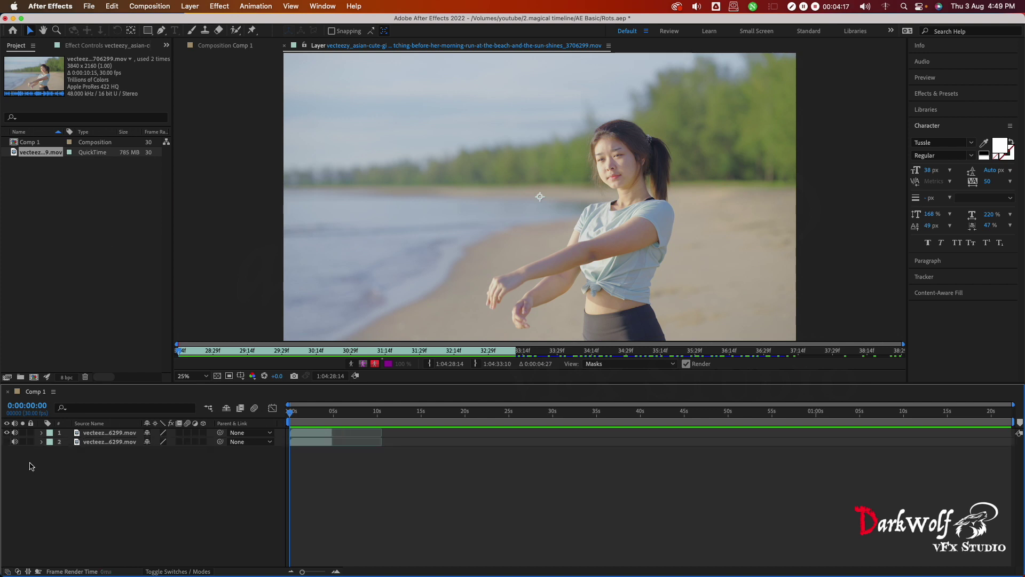
pyautogui.click(315, 434)
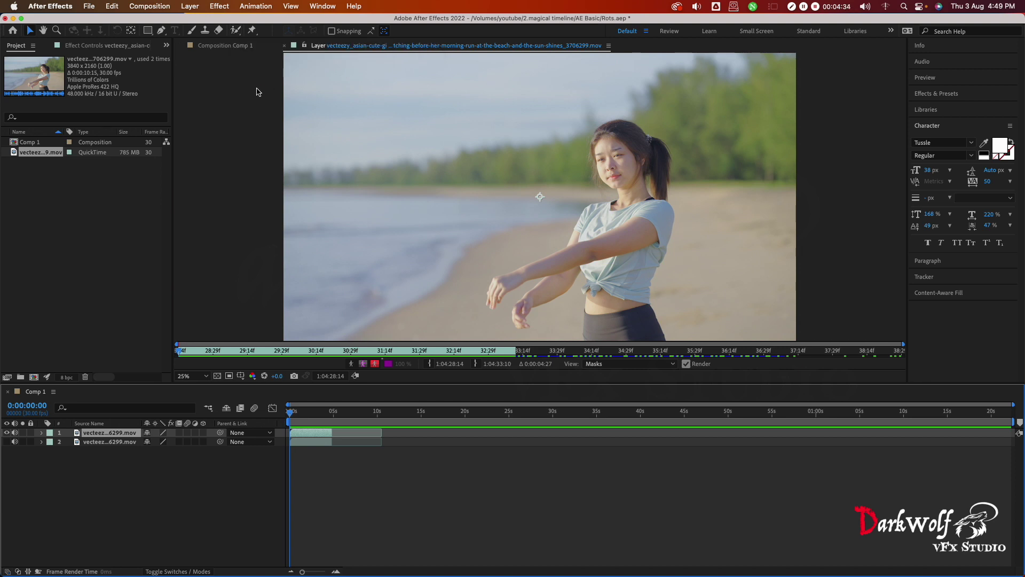
# Activate the Roto Brush tool with Option+W, cycling back from Refine Edge
pyautogui.hotkey('alt', 'w')
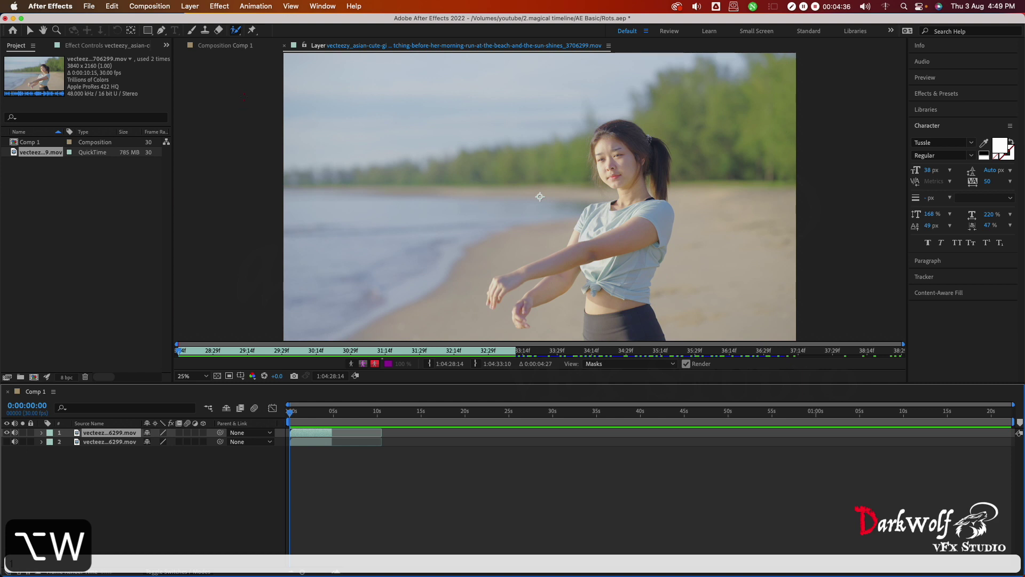
pyautogui.hotkey('alt', 'w')
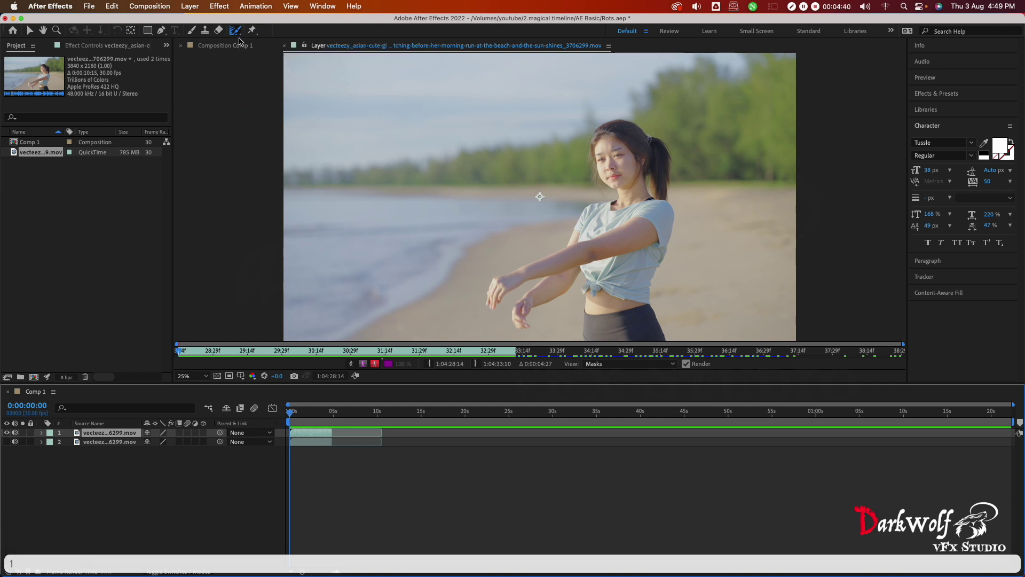
pyautogui.hotkey('alt', 'w')
# Paint a foreground Roto Brush stroke from the girl's head to waist, redoing two attempts
pyautogui.moveTo(615, 127)
pyautogui.mouseDown()
pyautogui.moveTo(579, 317)
pyautogui.moveTo(599, 121)
pyautogui.mouseUp()
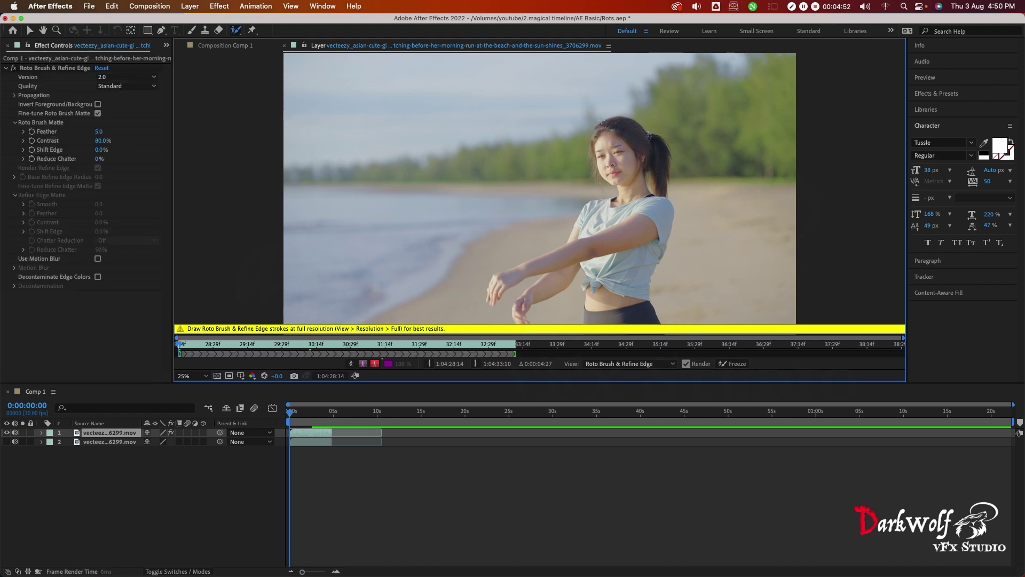
pyautogui.press('super+z')
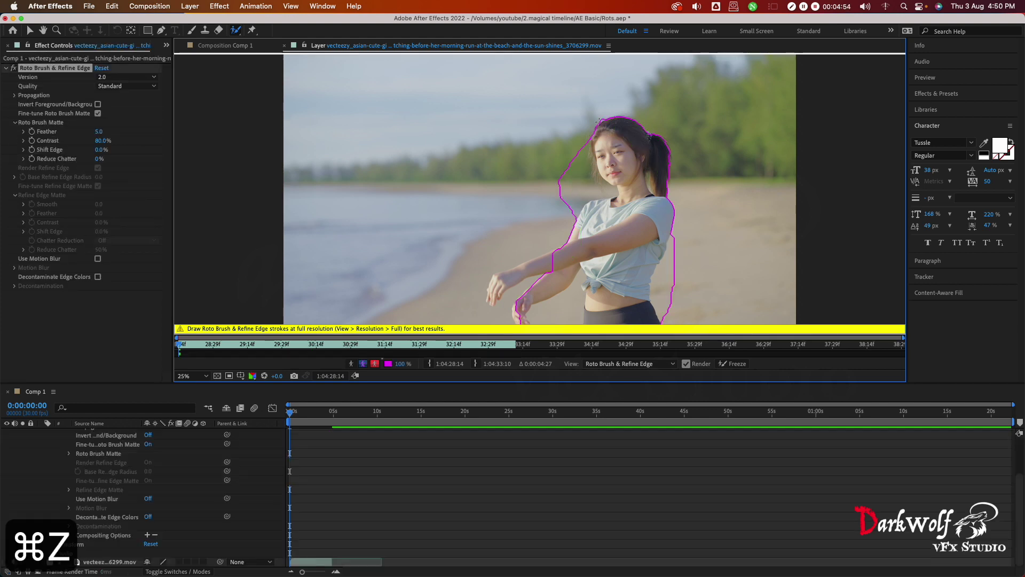
pyautogui.moveTo(615, 126); pyautogui.dragTo(612, 315)
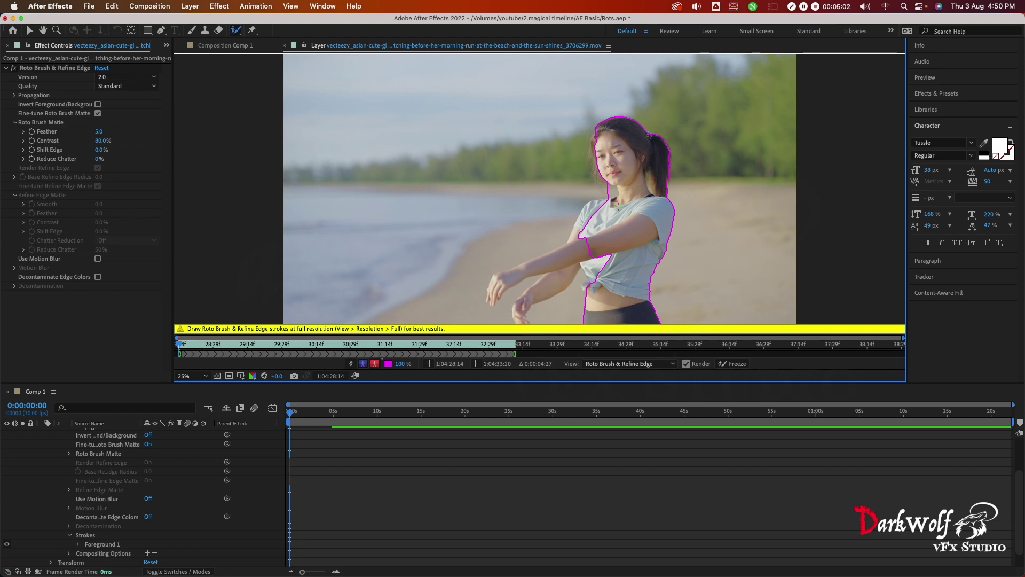
pyautogui.press('super+z')
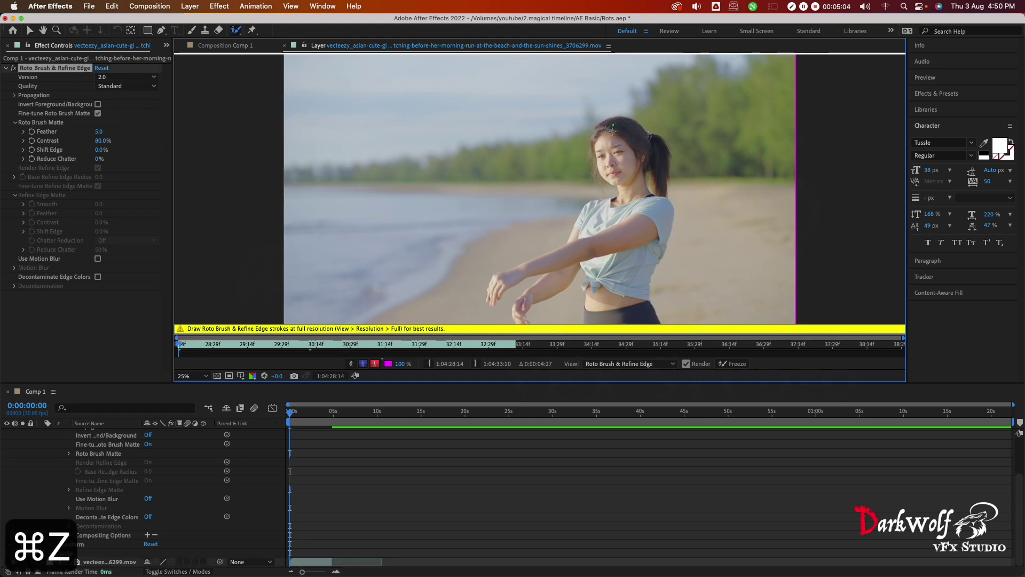
pyautogui.moveTo(613, 127); pyautogui.dragTo(617, 328)
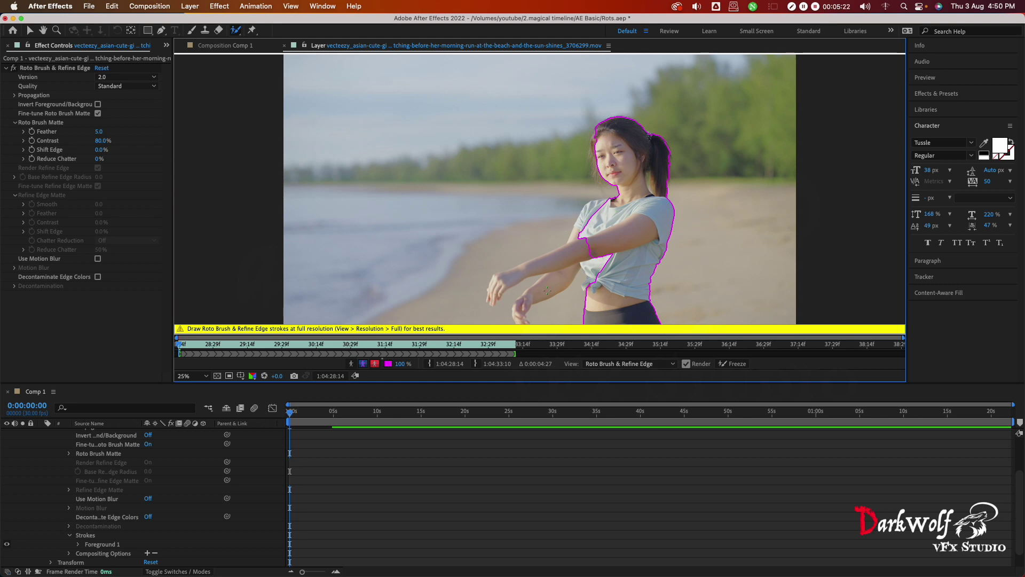
# Add her shoulder shirt and lower forearm to the matte, then zoom to 12.5%
pyautogui.moveTo(594, 205)
pyautogui.mouseDown()
pyautogui.moveTo(570, 244)
pyautogui.moveTo(502, 282)
pyautogui.mouseUp()
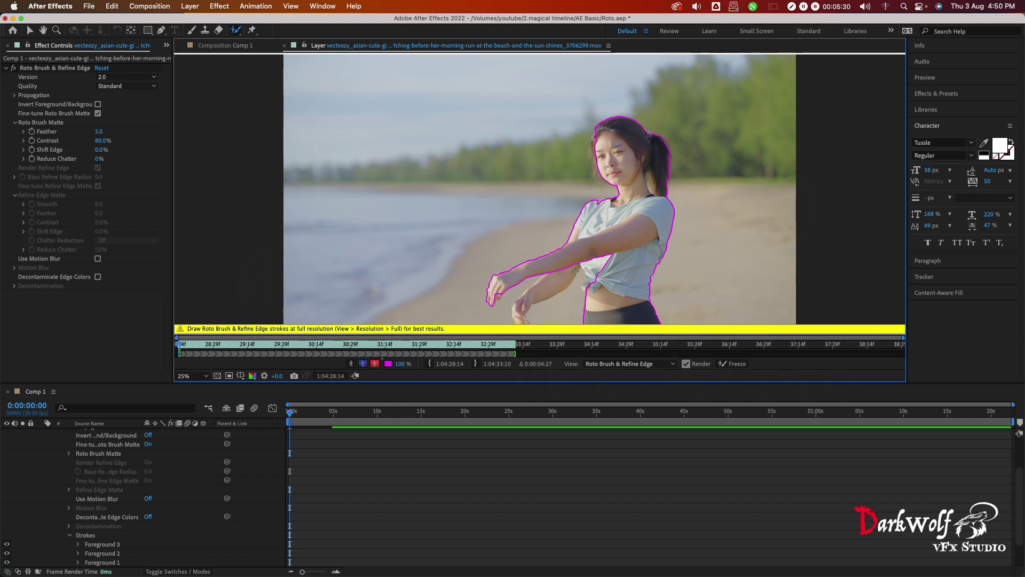
pyautogui.moveTo(575, 270); pyautogui.dragTo(520, 323)
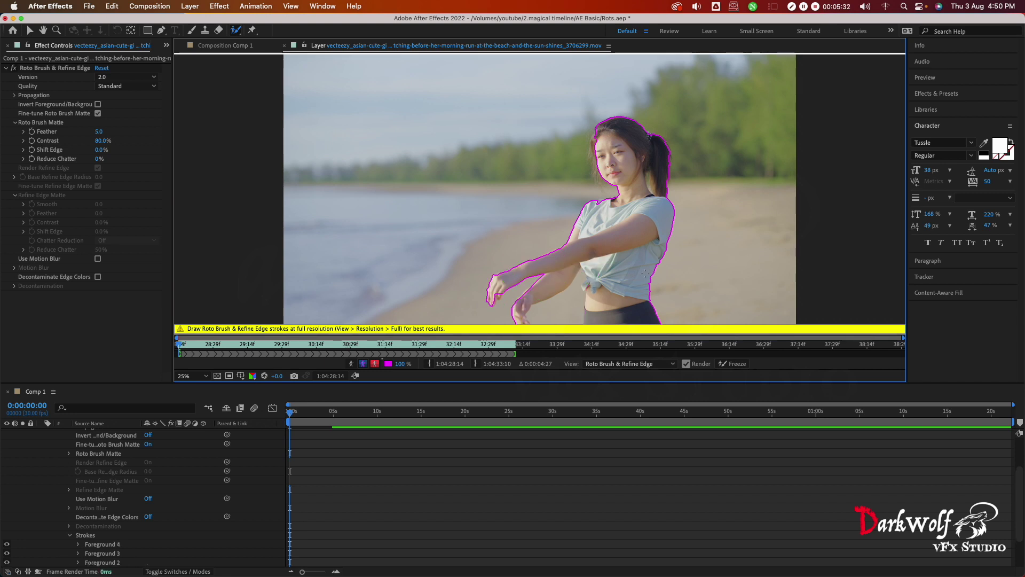
pyautogui.press(',')
pyautogui.press('.')
pyautogui.press(',')
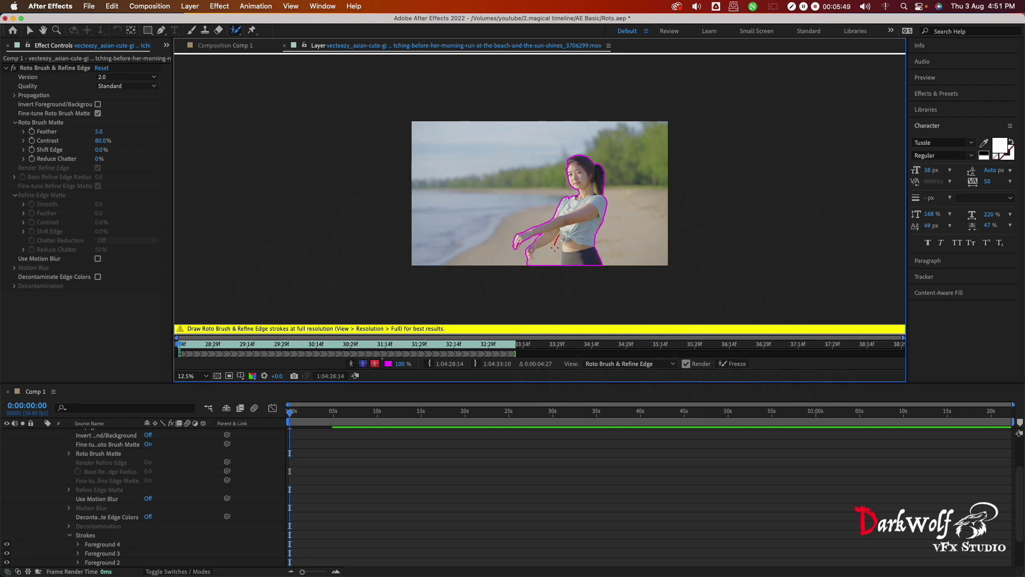
# Subtract background near her forearm and add her waist to the matte, checking at 12.5%
pyautogui.moveTo(555, 247); pyautogui.dragTo(548, 262)
pyautogui.moveTo(571, 228); pyautogui.dragTo(581, 231)
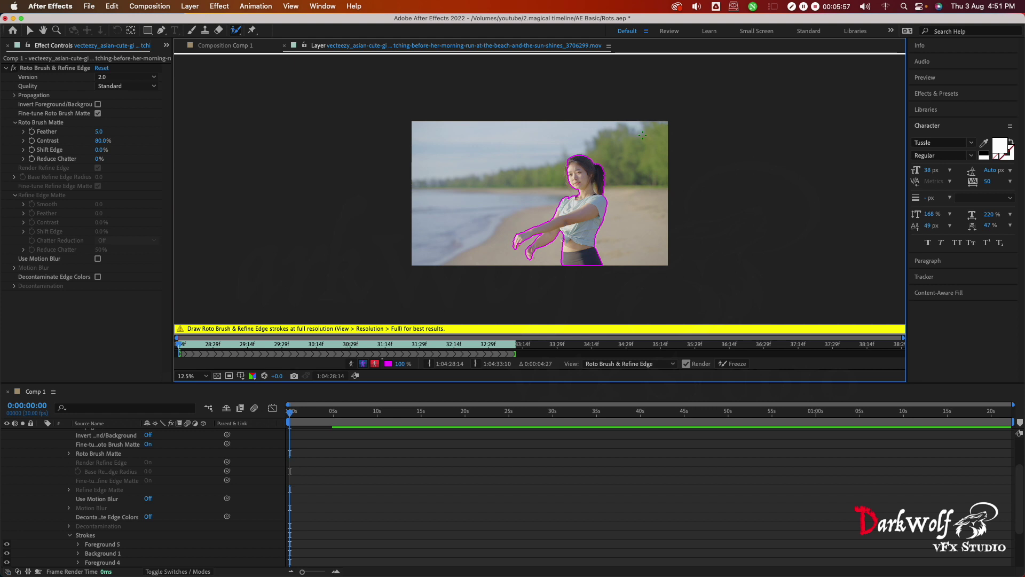
pyautogui.press('.')
pyautogui.press(',')
# Keep the Roto Brush version at 2.0 and set roto quality to Best
pyautogui.click(112, 78)
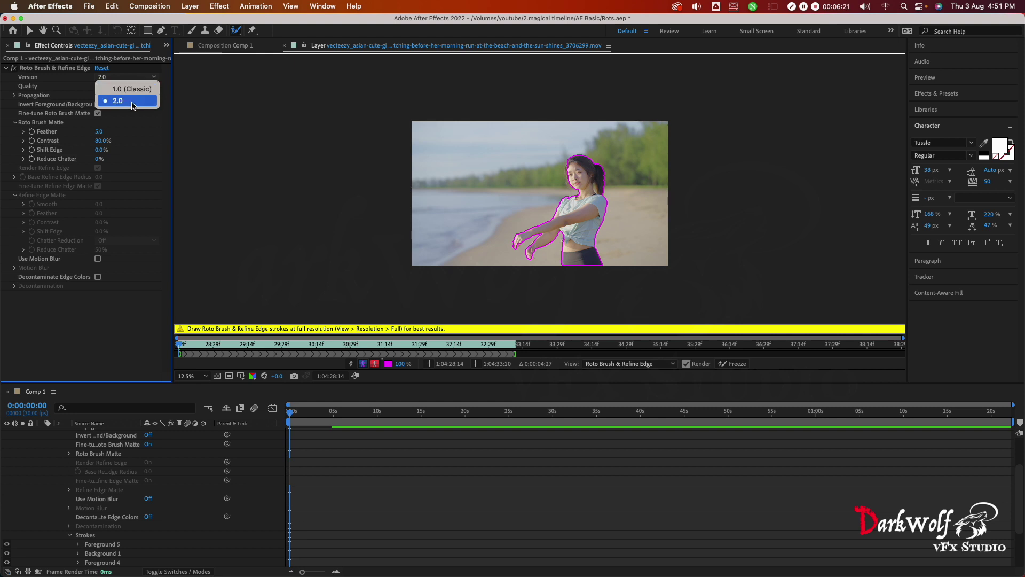
pyautogui.click(131, 102)
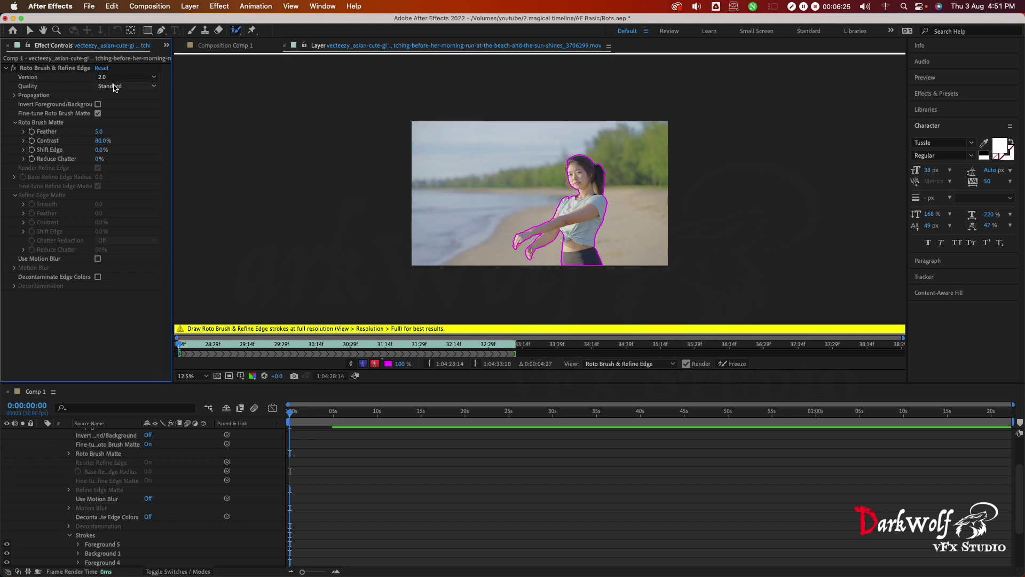
pyautogui.click(114, 87)
pyautogui.click(128, 111)
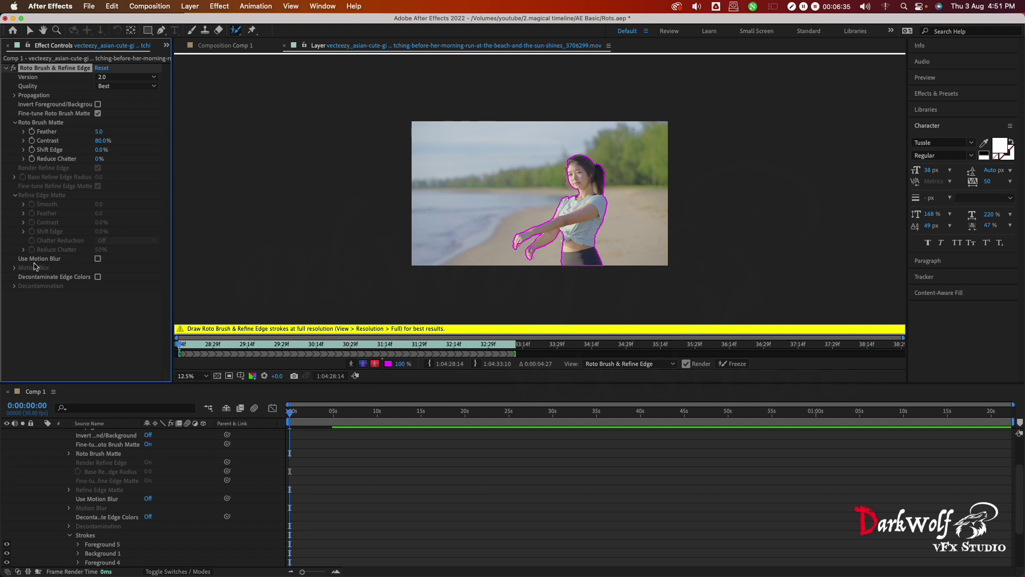
# Enable Use Motion Blur with Higher Quality and Decontaminate Edge Colors, expanding both settings
pyautogui.click(98, 258)
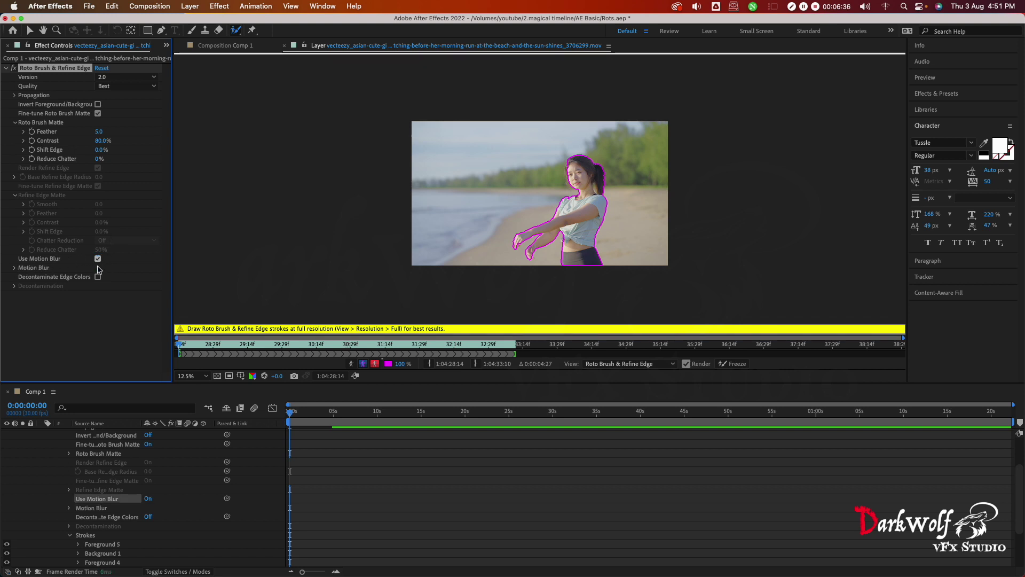
pyautogui.click(14, 268)
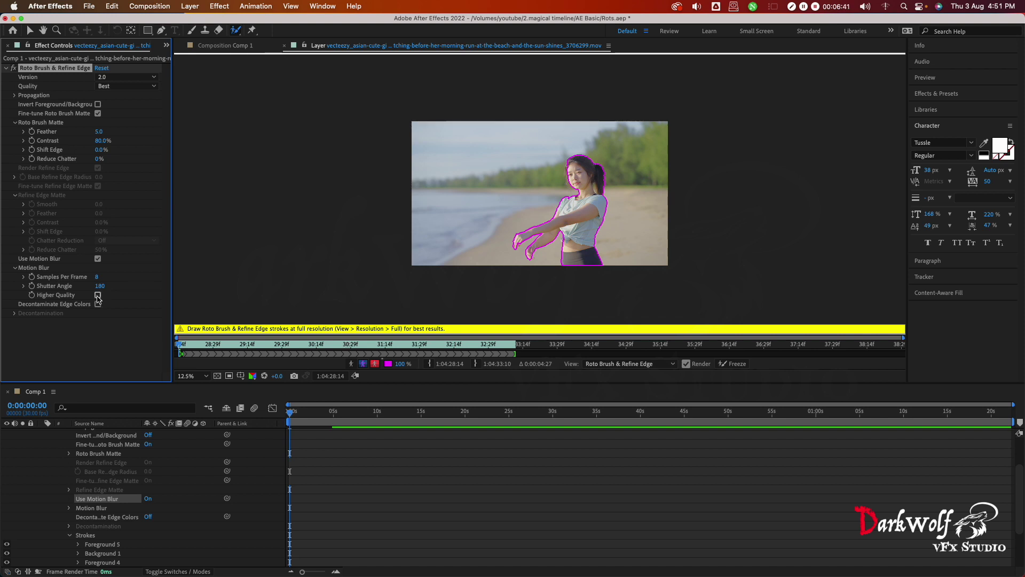
pyautogui.click(98, 295)
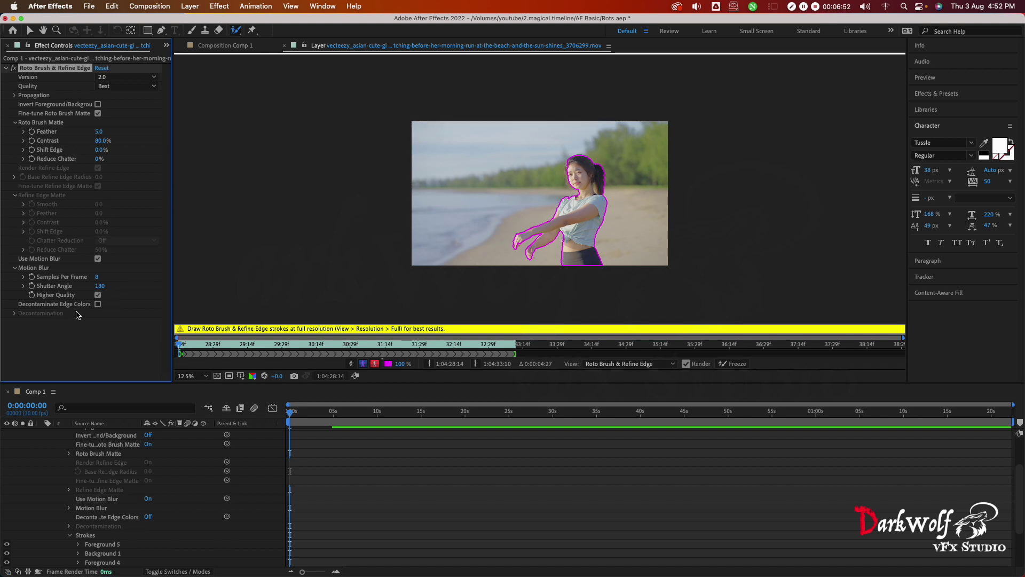
pyautogui.click(97, 304)
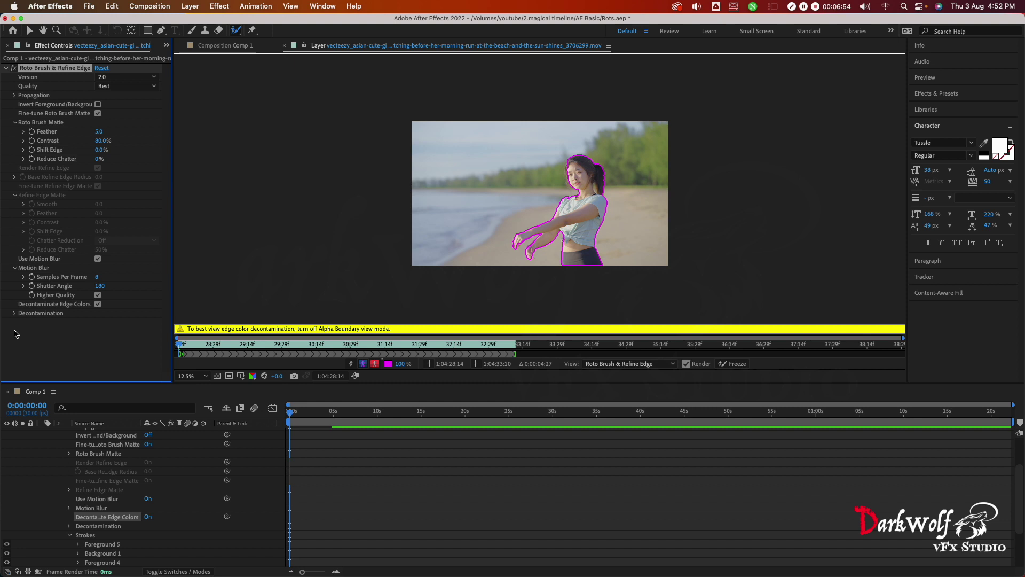
pyautogui.click(15, 313)
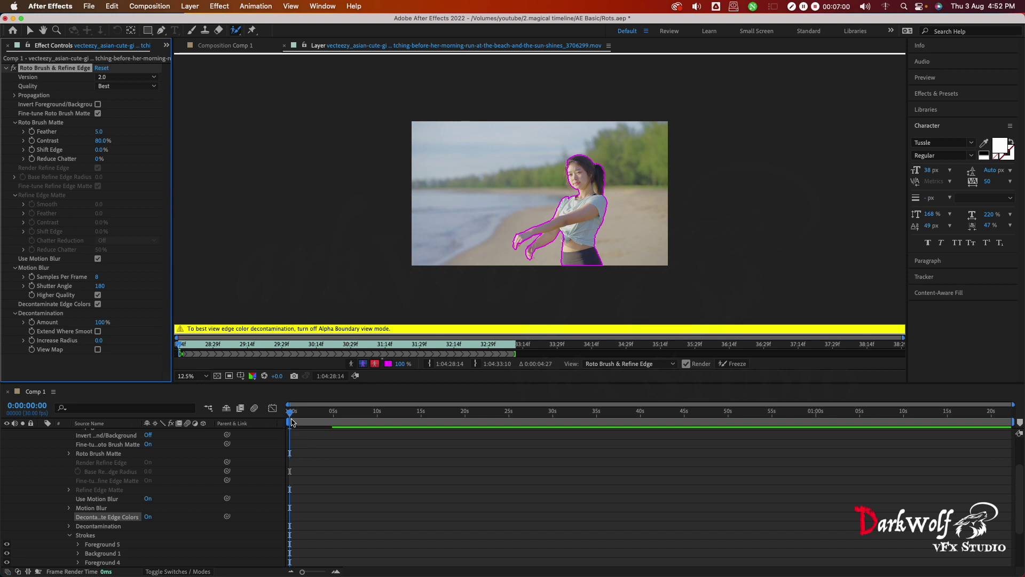
# Play the clip to propagate the roto matte and check later frames, then return to the start
pyautogui.press('space')
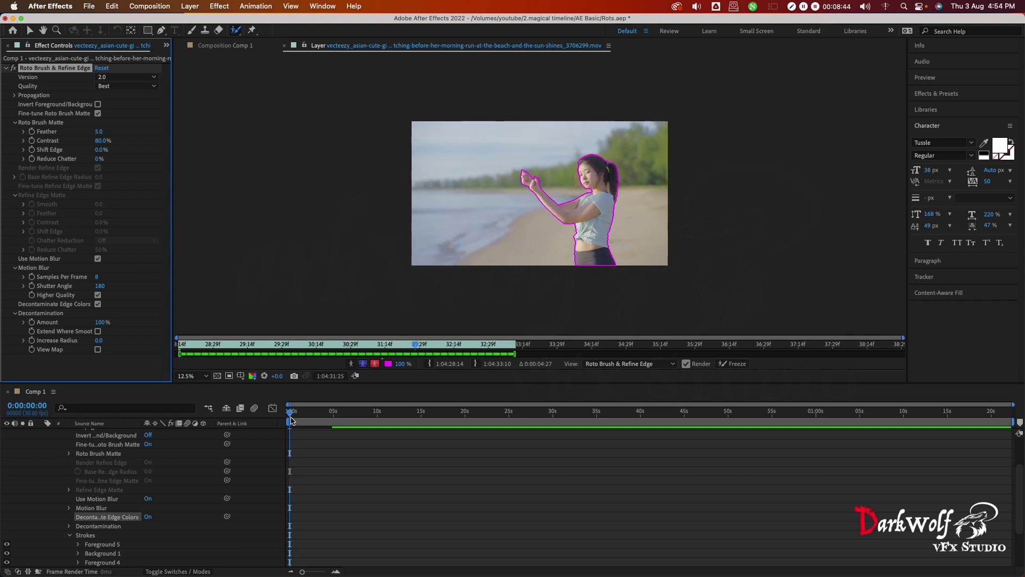
pyautogui.click(235, 344)
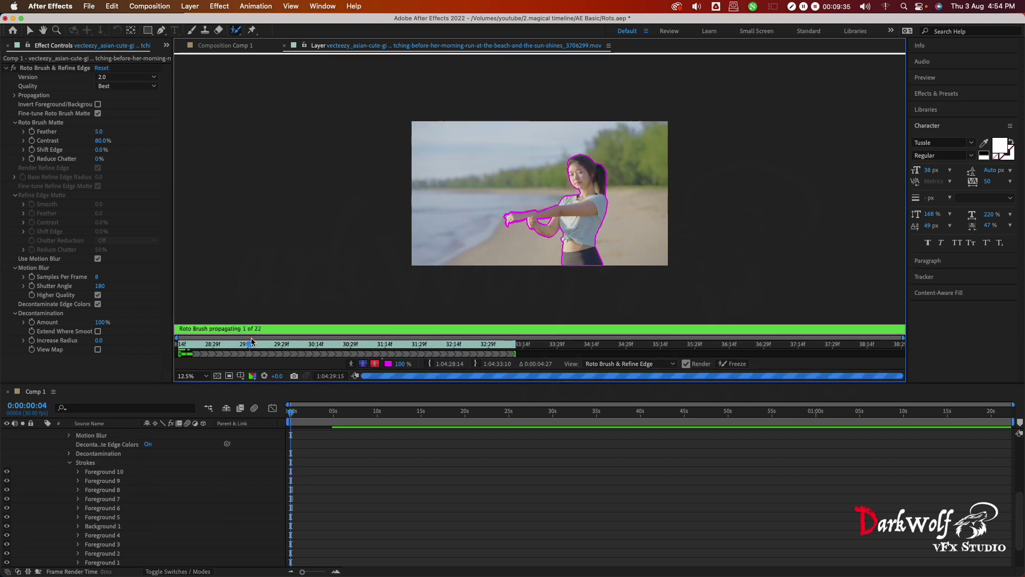
pyautogui.click(421, 344)
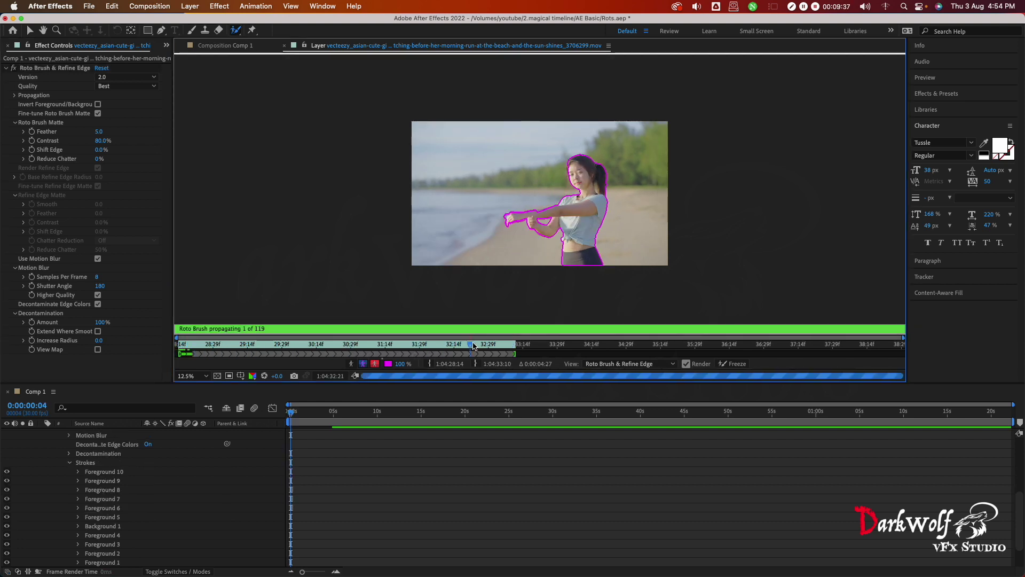
pyautogui.press('Home')
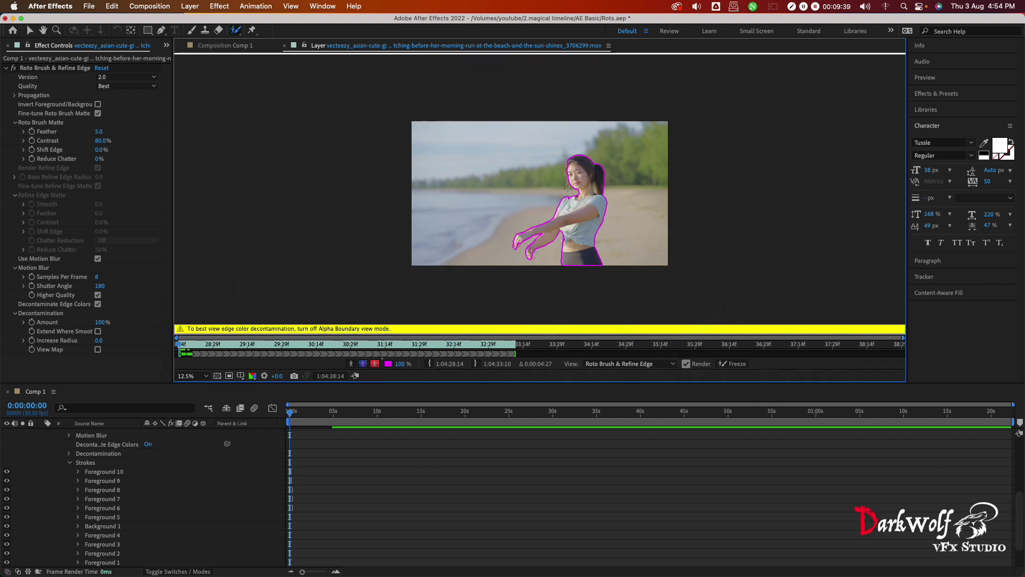
# Stop where the hand is missed, paint the girl's hand into the matte, and play on
pyautogui.press('space')
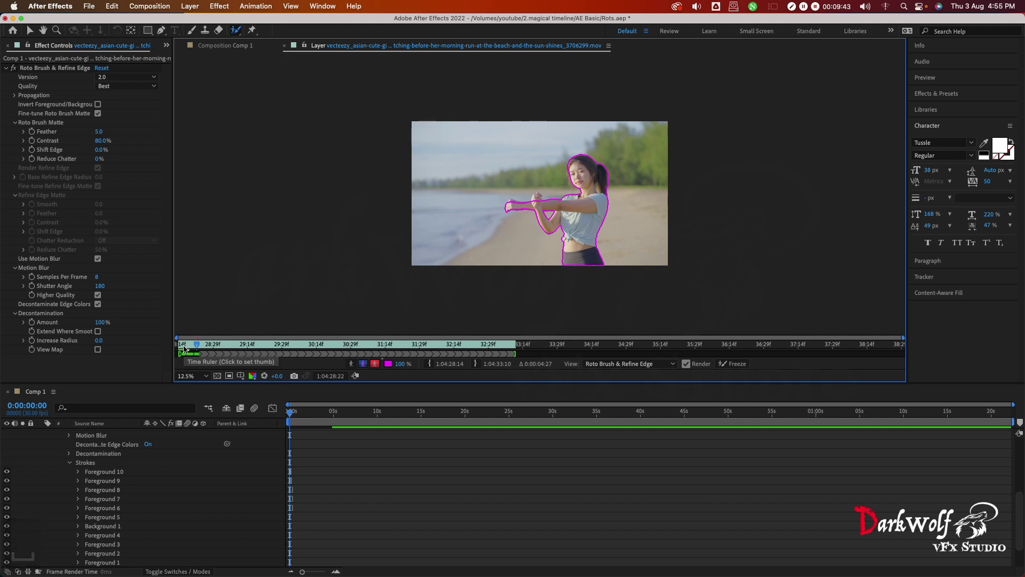
pyautogui.press('space')
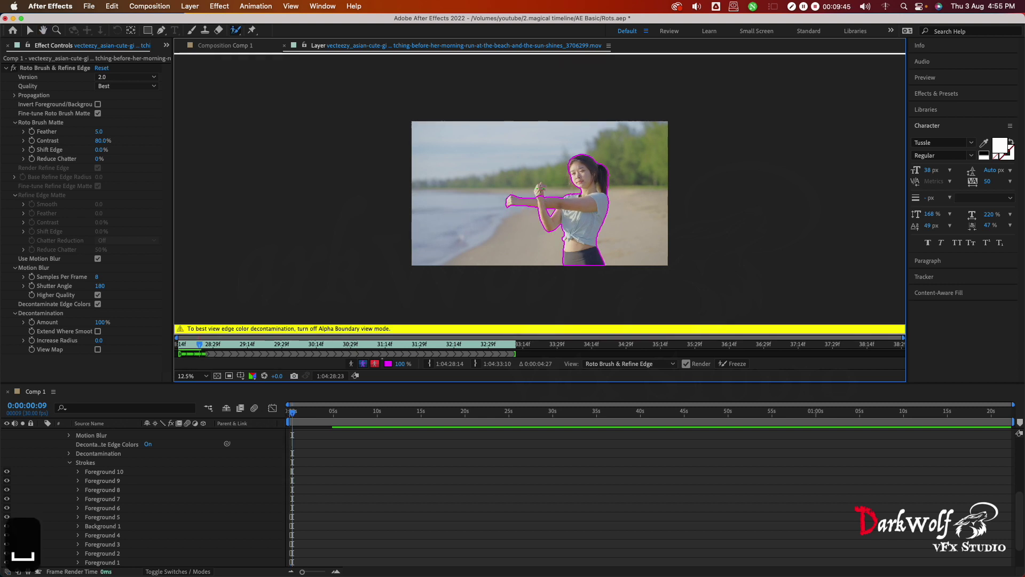
pyautogui.moveTo(540, 186); pyautogui.dragTo(541, 192)
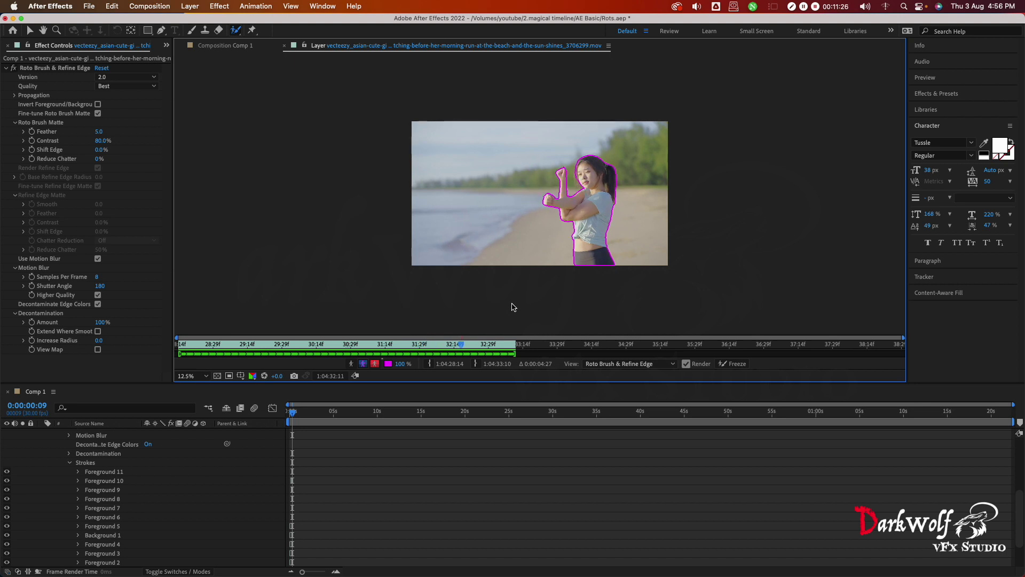
pyautogui.press('space')
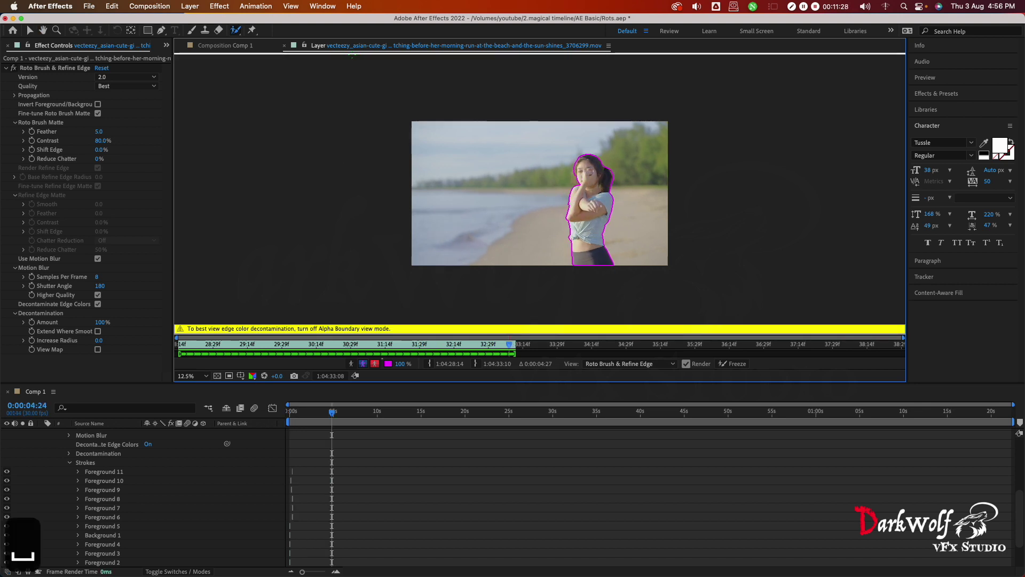
# Switch to Comp 1, scrub to check the cutout, and collapse the footage layer
pyautogui.click(211, 47)
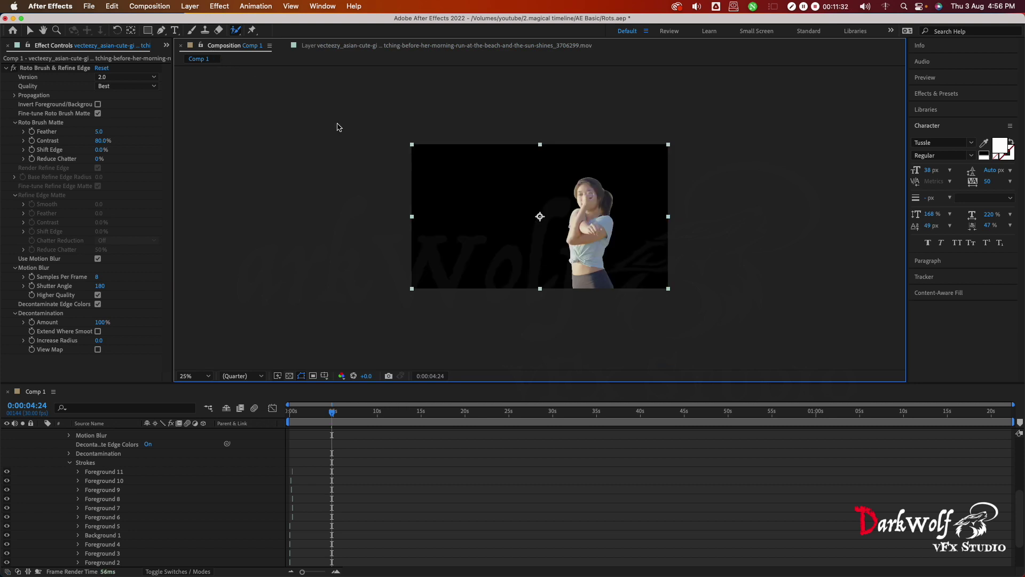
pyautogui.moveTo(294, 411)
pyautogui.mouseDown()
pyautogui.moveTo(412, 412)
pyautogui.moveTo(290, 423)
pyautogui.mouseUp()
pyautogui.scroll(5, 343, 502)
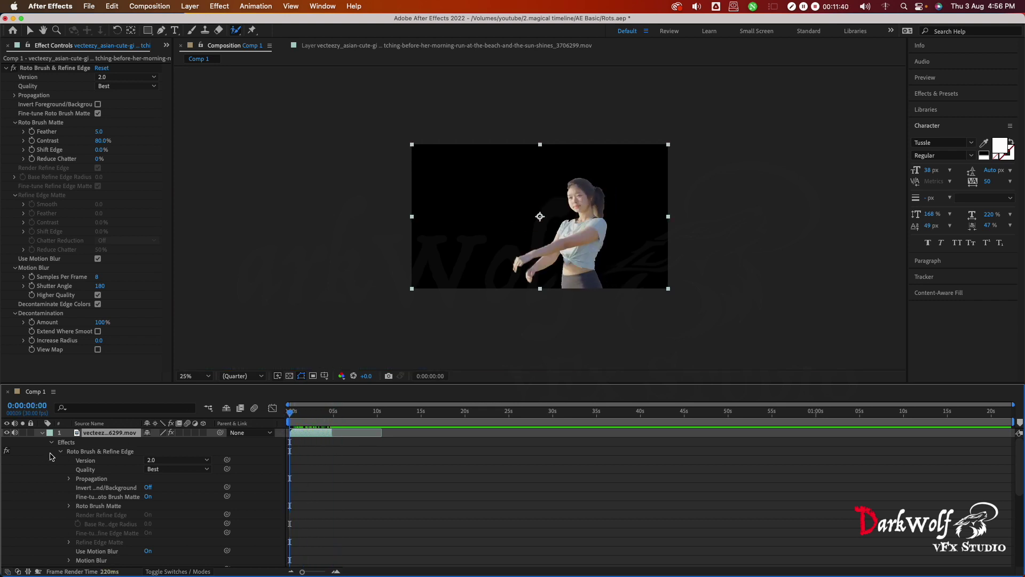
pyautogui.click(43, 435)
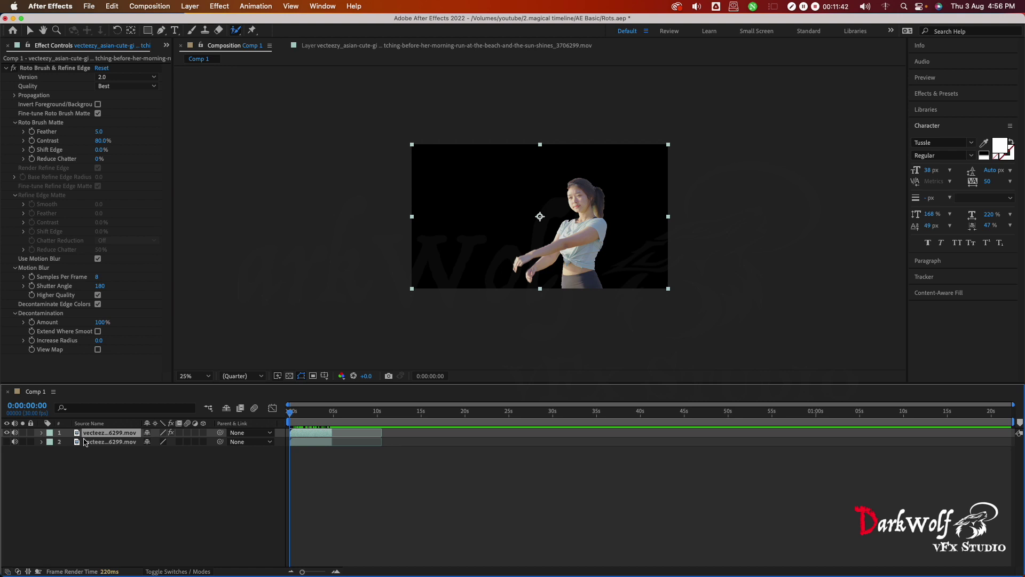
# Duplicate the beach footage layer, select the top roto layer, and start a text layer in the viewer
pyautogui.press('super+d')
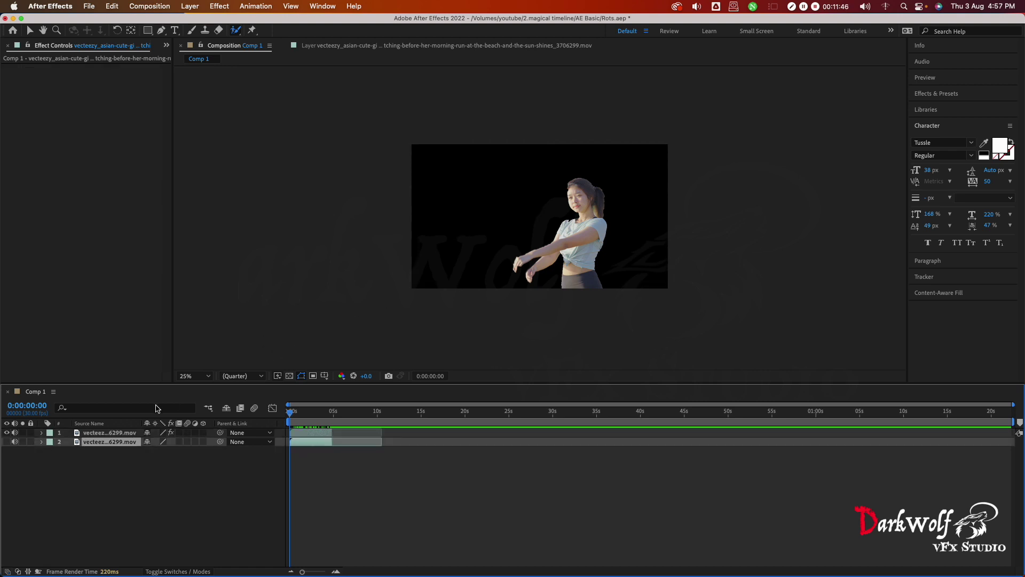
pyautogui.click(107, 432)
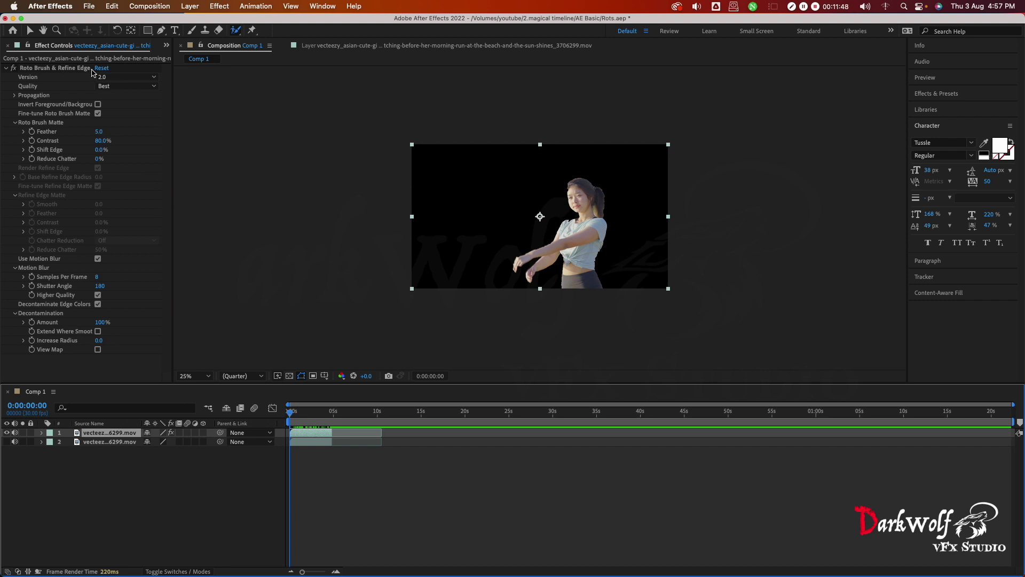
pyautogui.click(175, 30)
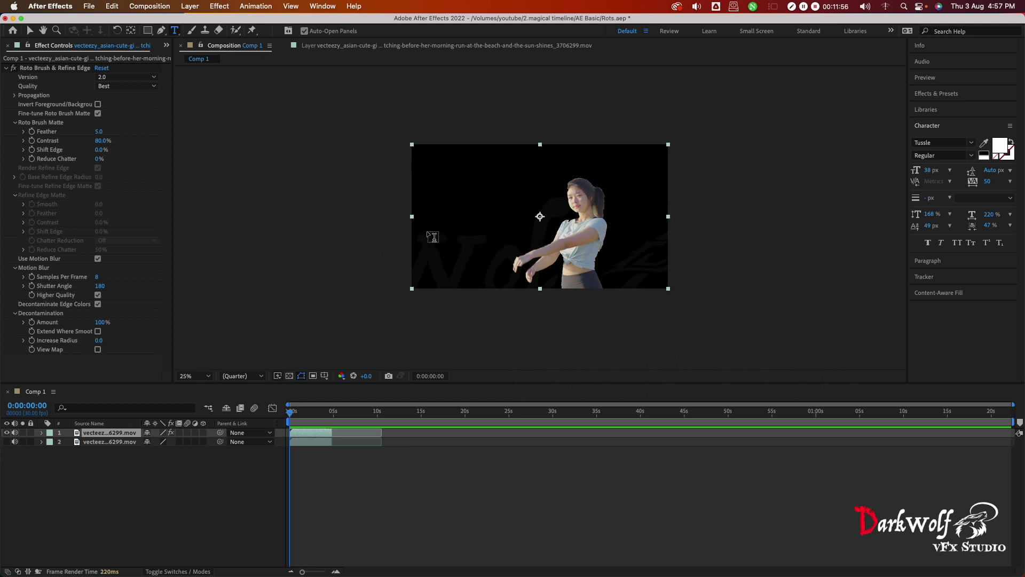
pyautogui.click(439, 222)
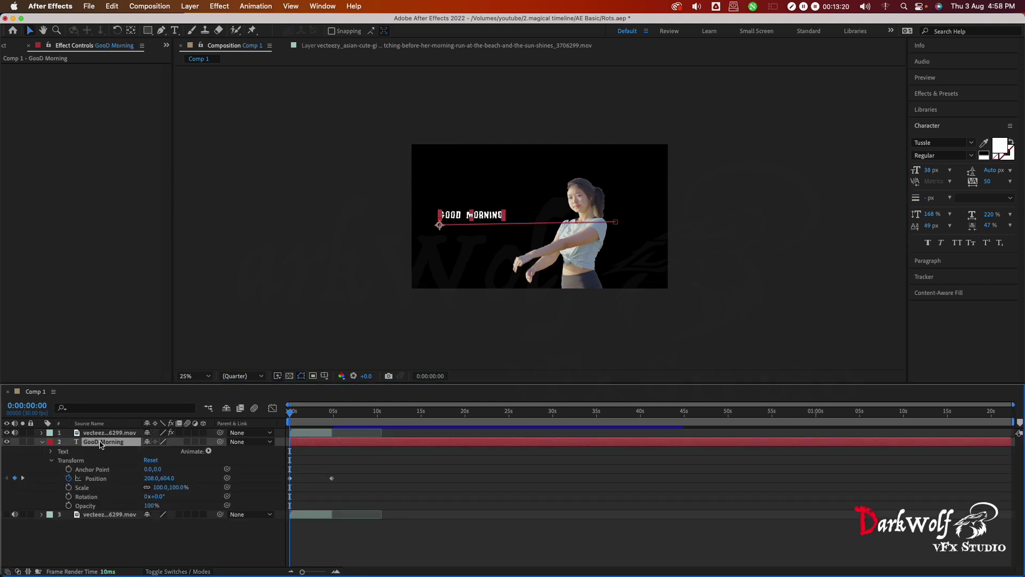
# Collapse the GooD Morning layer and make the bottom beach footage layer 3 visible
pyautogui.click(42, 443)
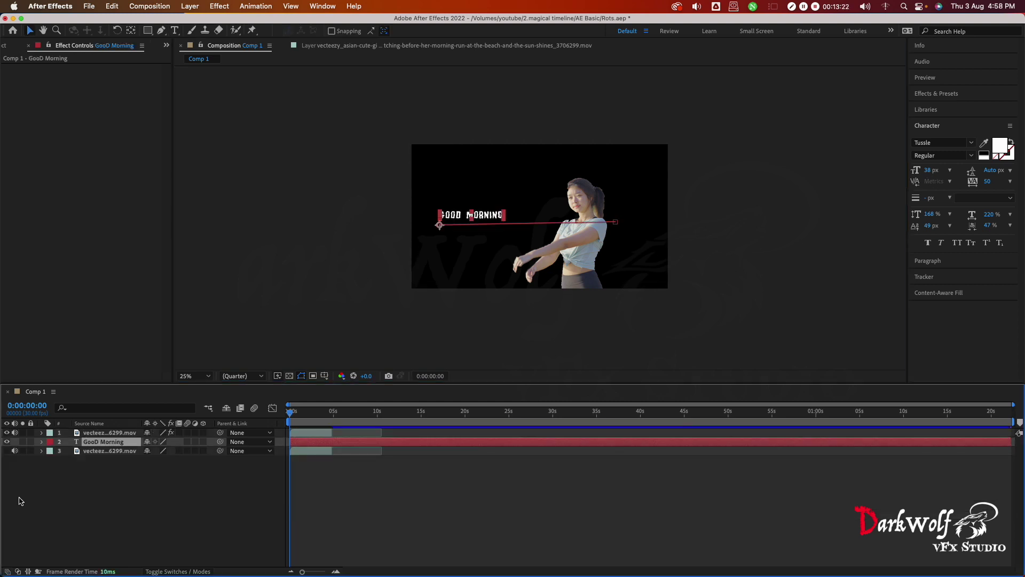
pyautogui.click(7, 451)
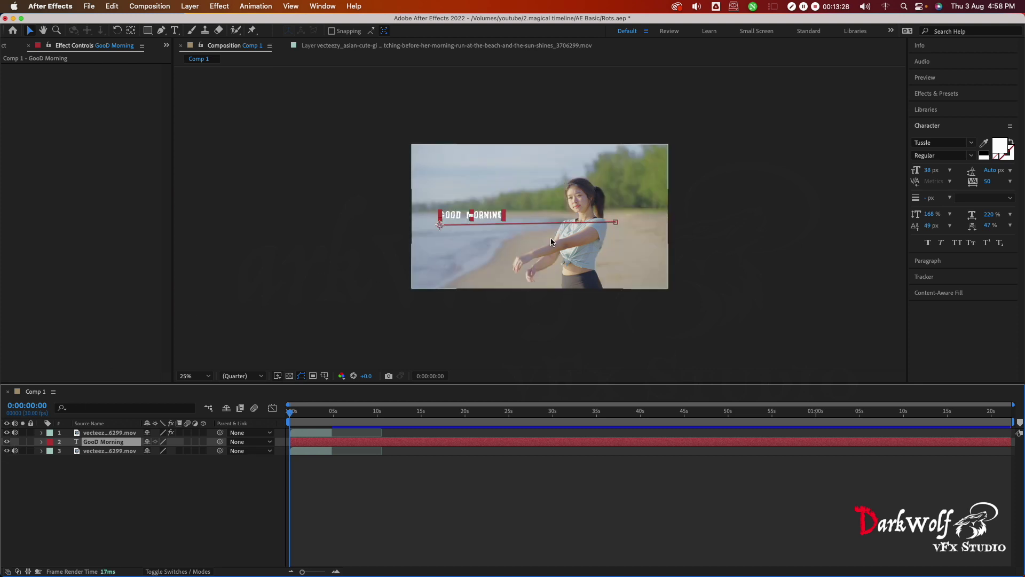
pyautogui.scroll(1, 590, 216)
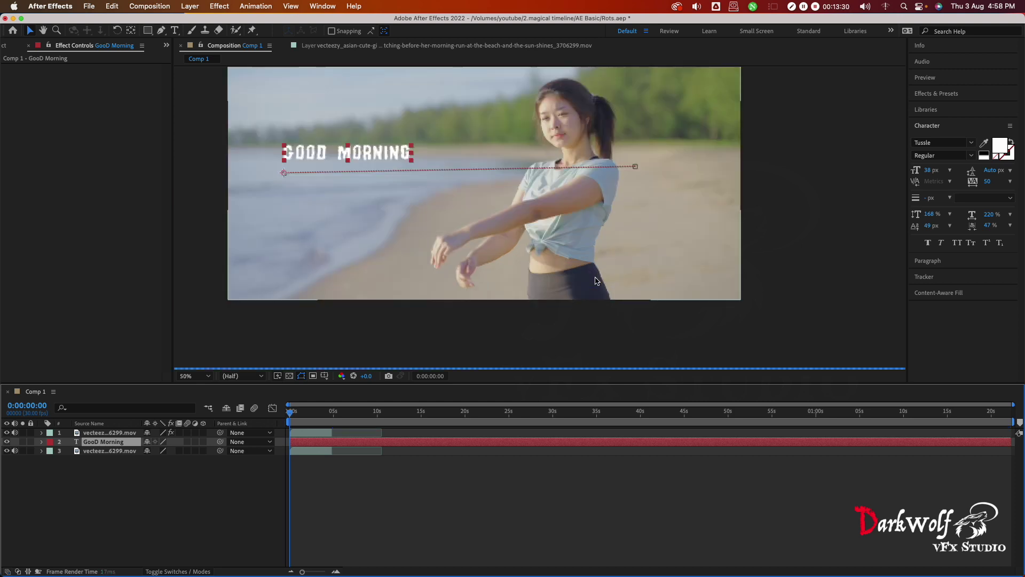
pyautogui.scroll(1, 590, 216)
pyautogui.scroll(-1, 589, 216)
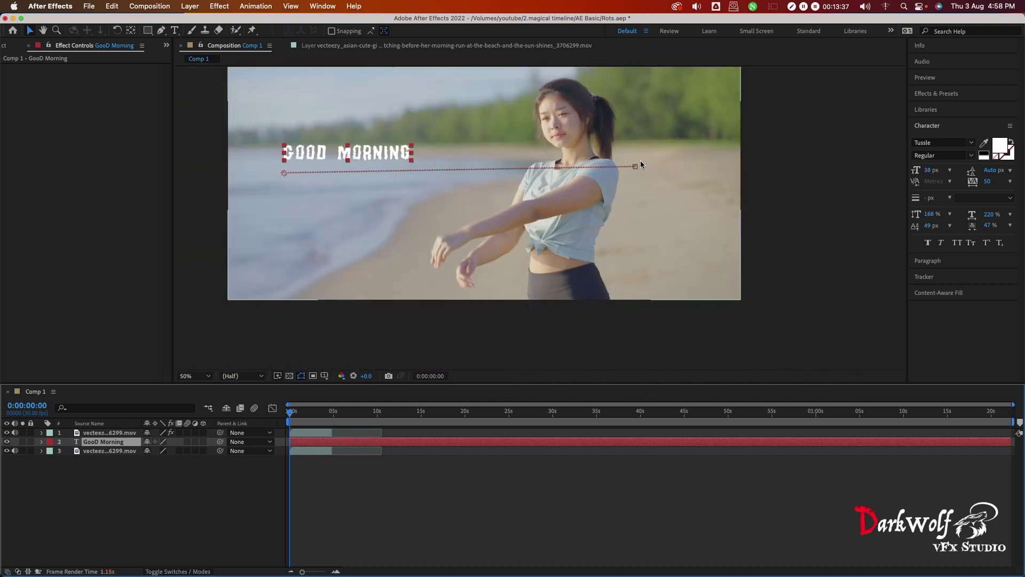
pyautogui.press('space')
pyautogui.moveTo(565, 233)
pyautogui.mouseDown()
pyautogui.moveTo(610, 258)
pyautogui.moveTo(600, 283)
pyautogui.mouseUp()
pyautogui.press('space')
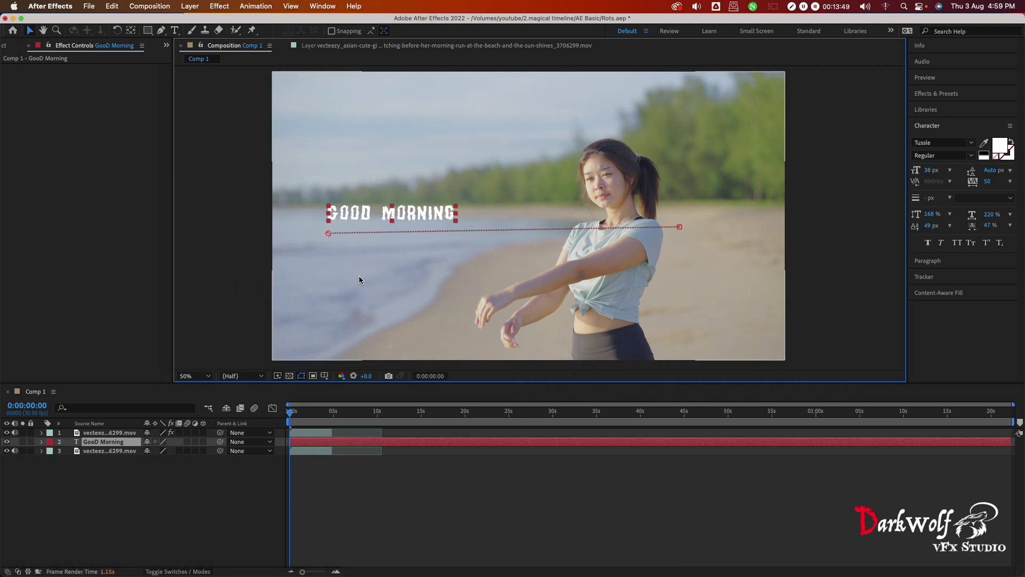
pyautogui.press('space')
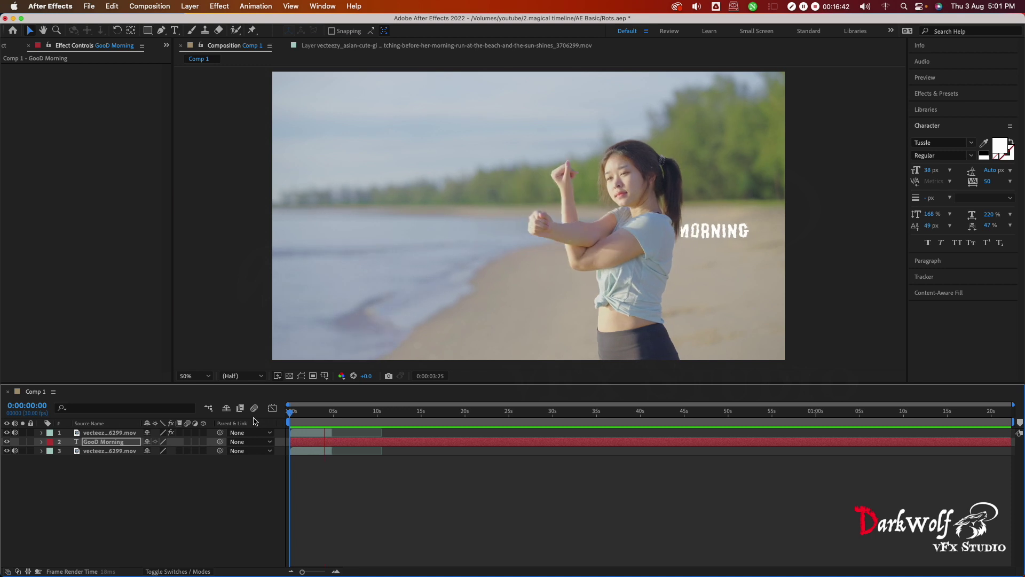
pyautogui.press('space')
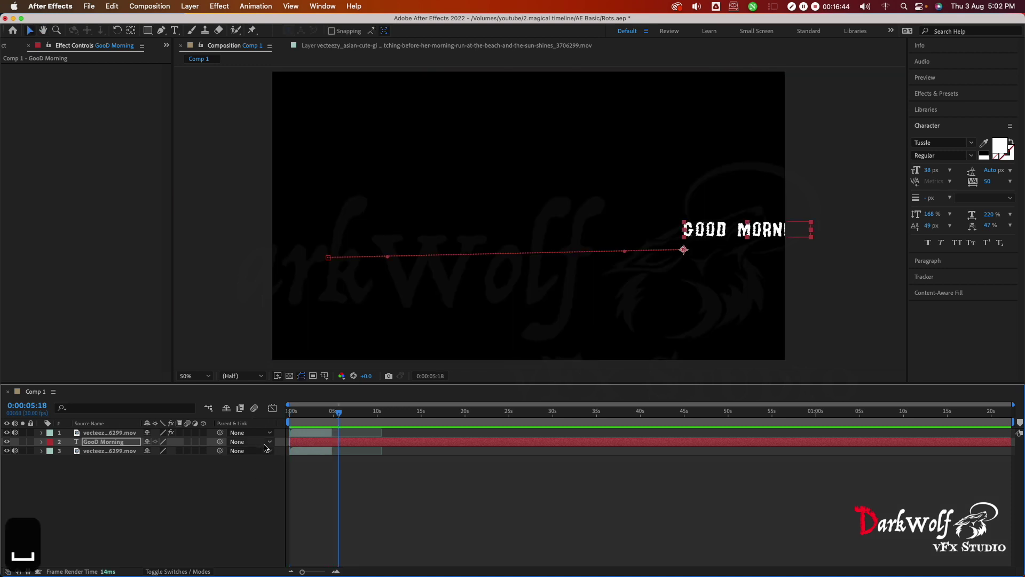
pyautogui.press('space')
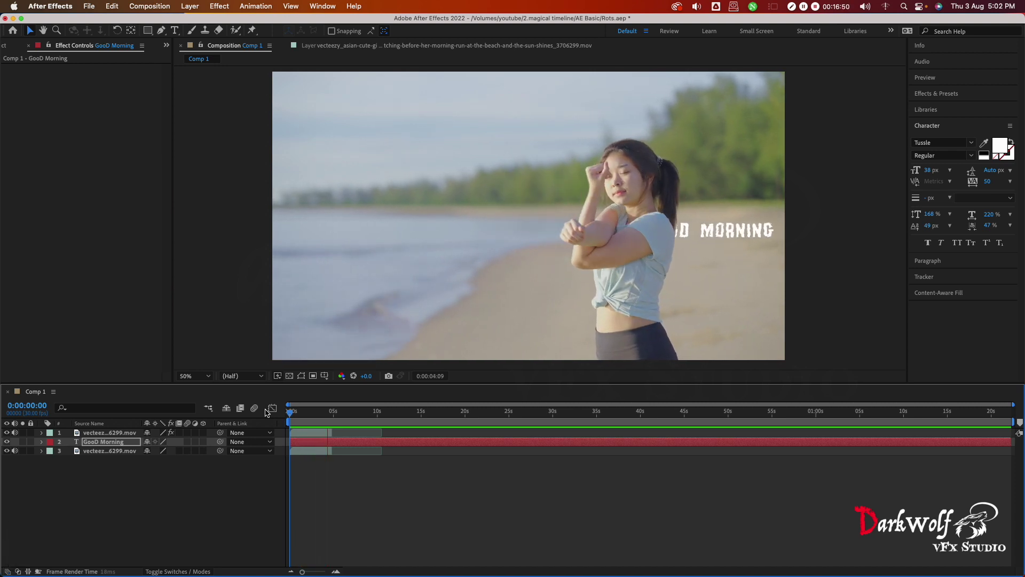
pyautogui.press('space')
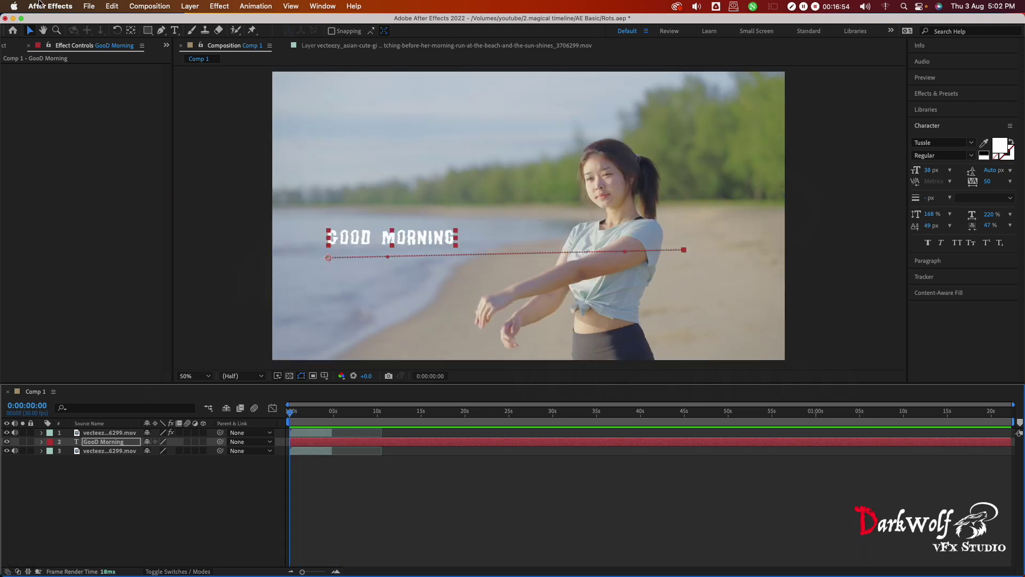
pyautogui.click(44, 6)
pyautogui.click(55, 22)
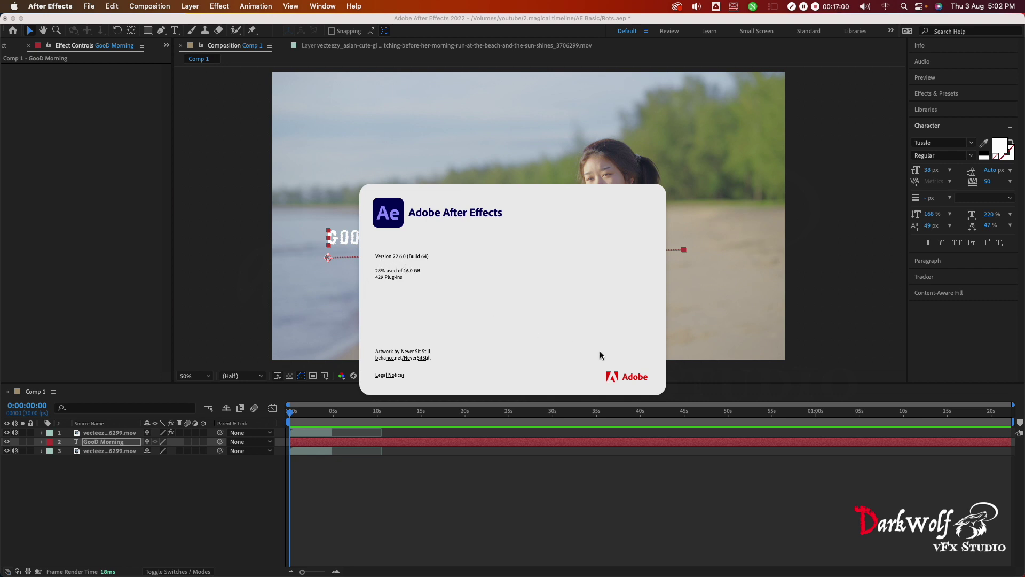
pyautogui.click(302, 177)
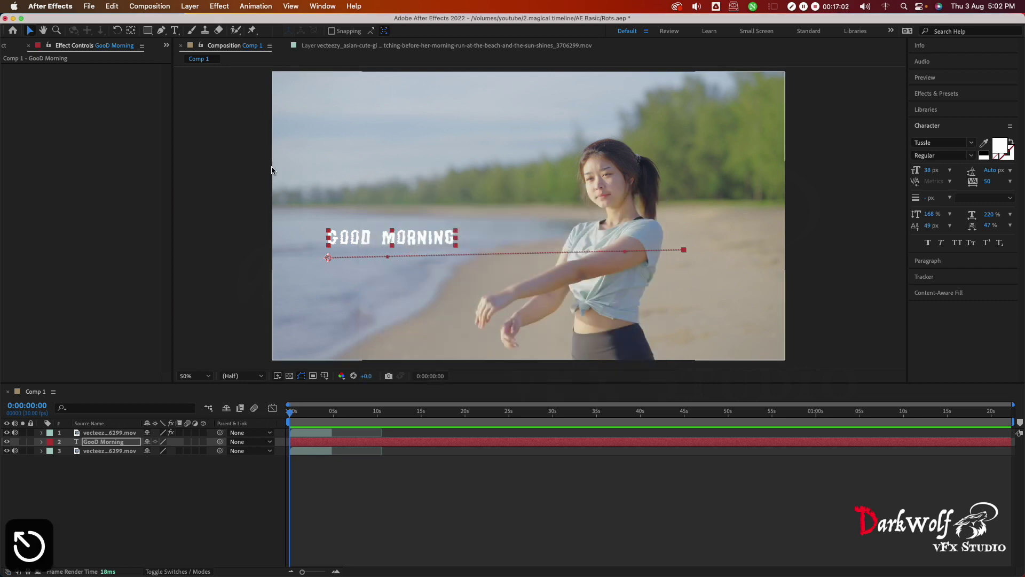
pyautogui.press('space')
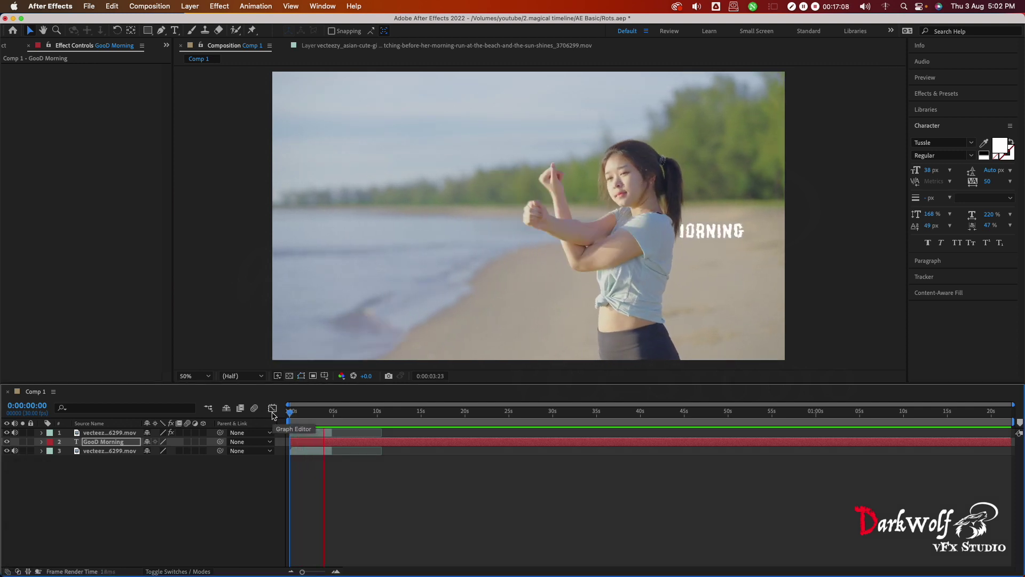
pyautogui.press('space')
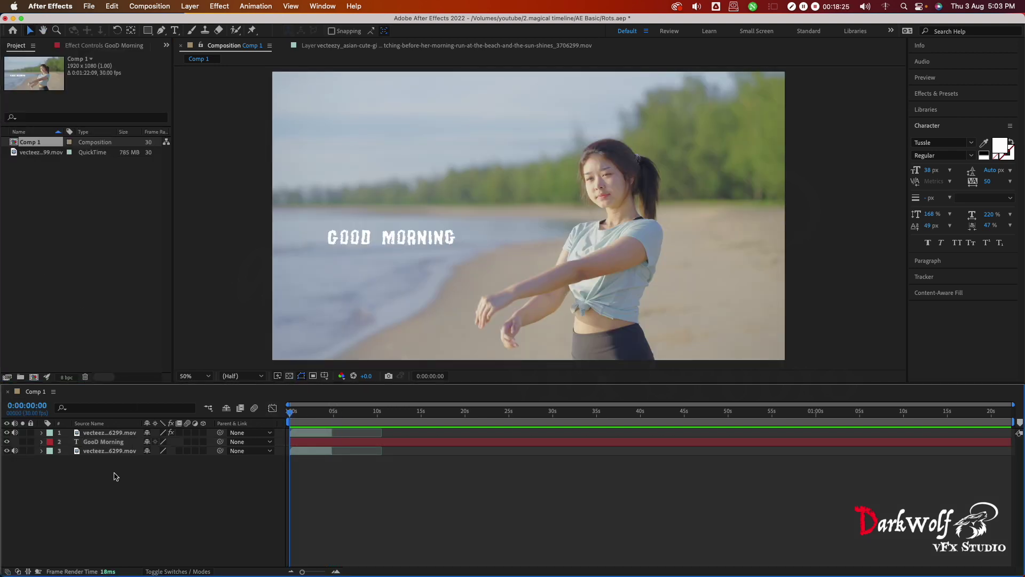
# Add Comp 1 to the Render Queue through File > Export
pyautogui.click(88, 6)
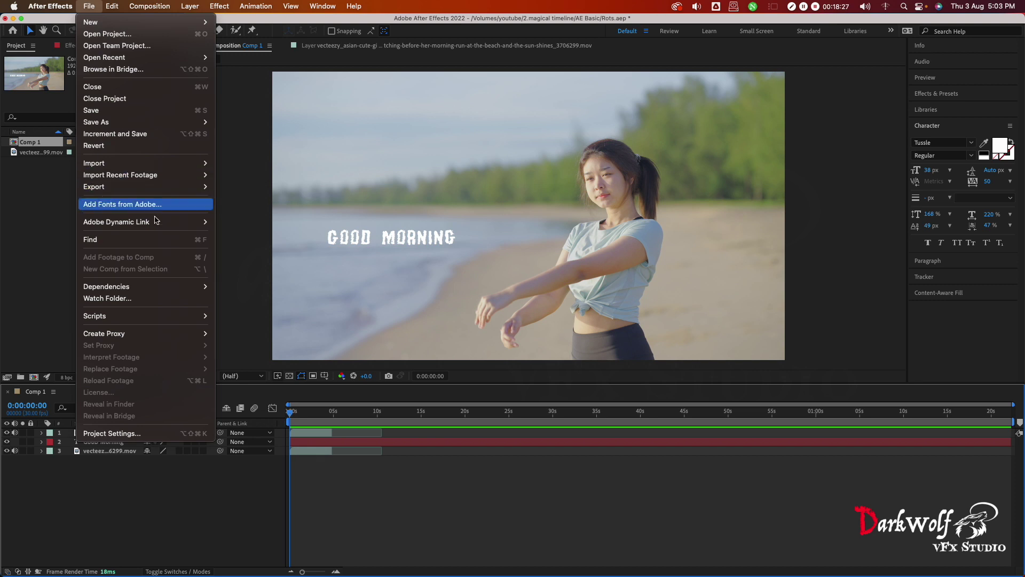
pyautogui.moveTo(121, 192)
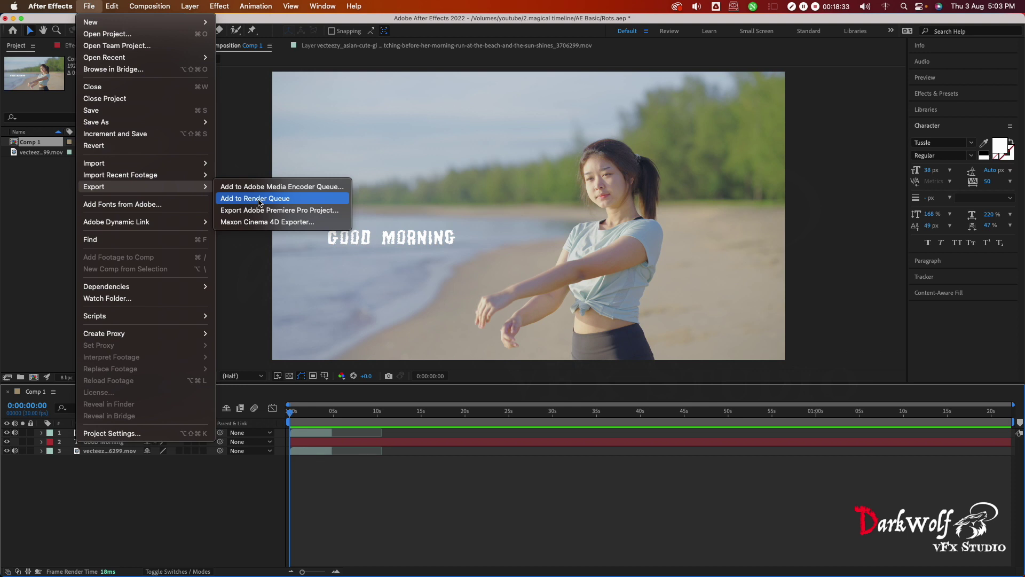
pyautogui.click(291, 199)
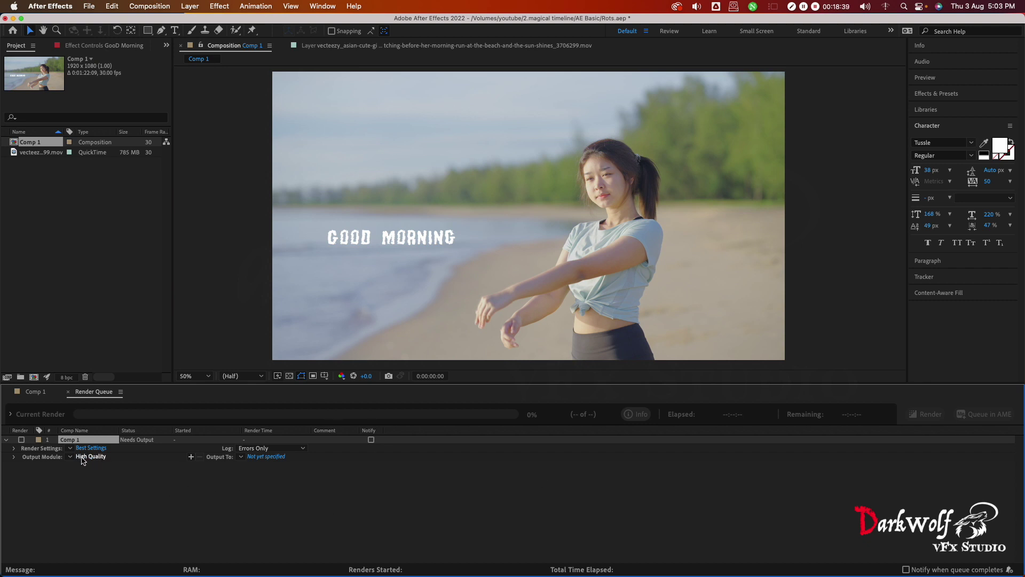
# Confirm Best Settings render settings with Best quality and Full resolution
pyautogui.click(94, 451)
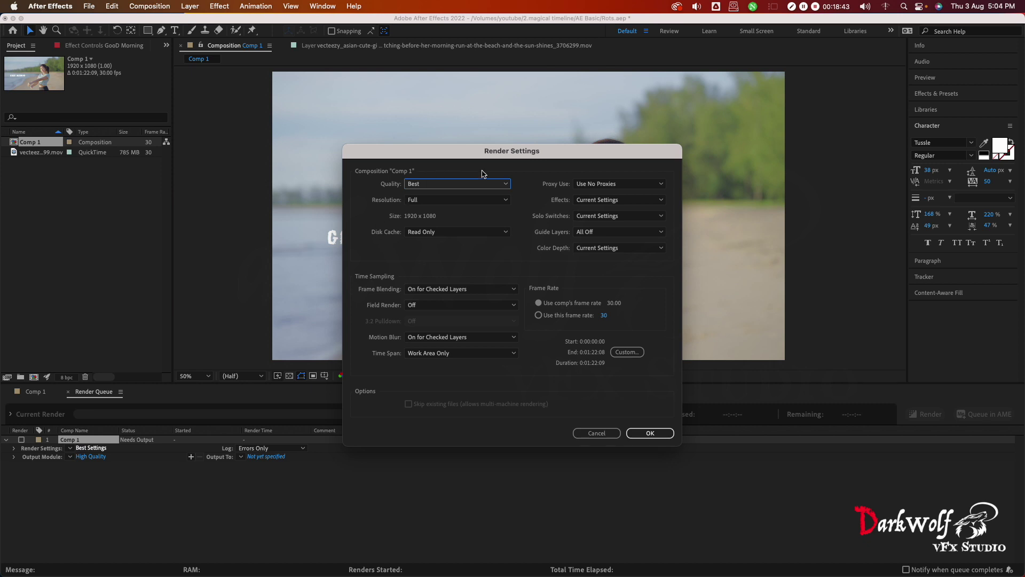
pyautogui.click(466, 184)
pyautogui.click(465, 184)
pyautogui.click(448, 200)
pyautogui.click(447, 200)
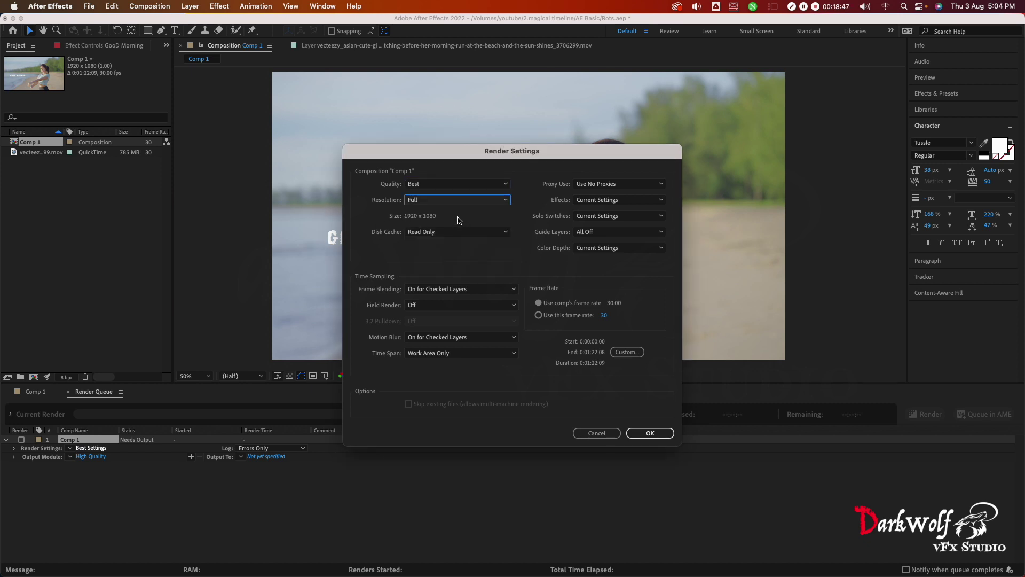
pyautogui.click(650, 432)
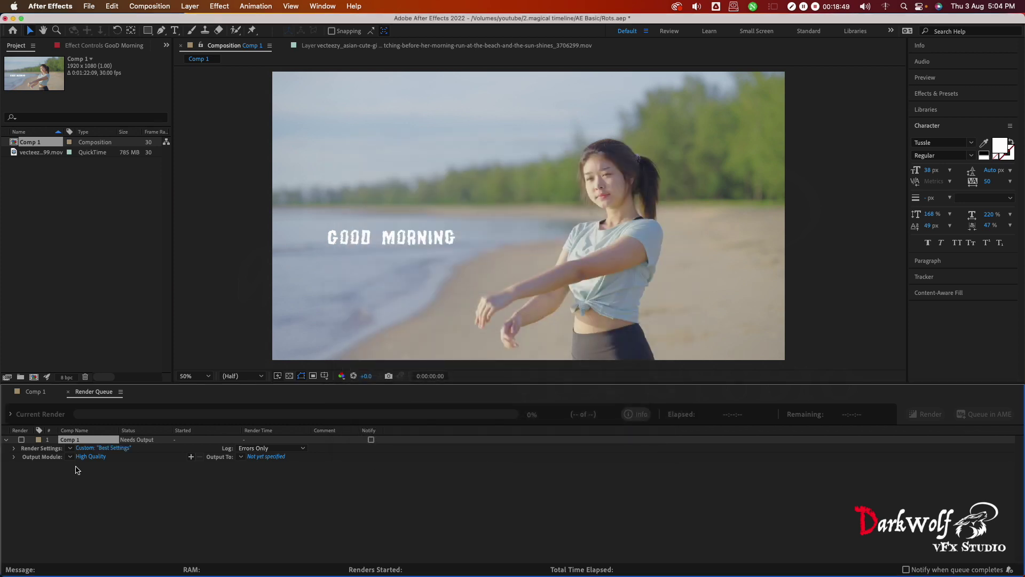
# Keep QuickTime as the output module's format
pyautogui.click(90, 457)
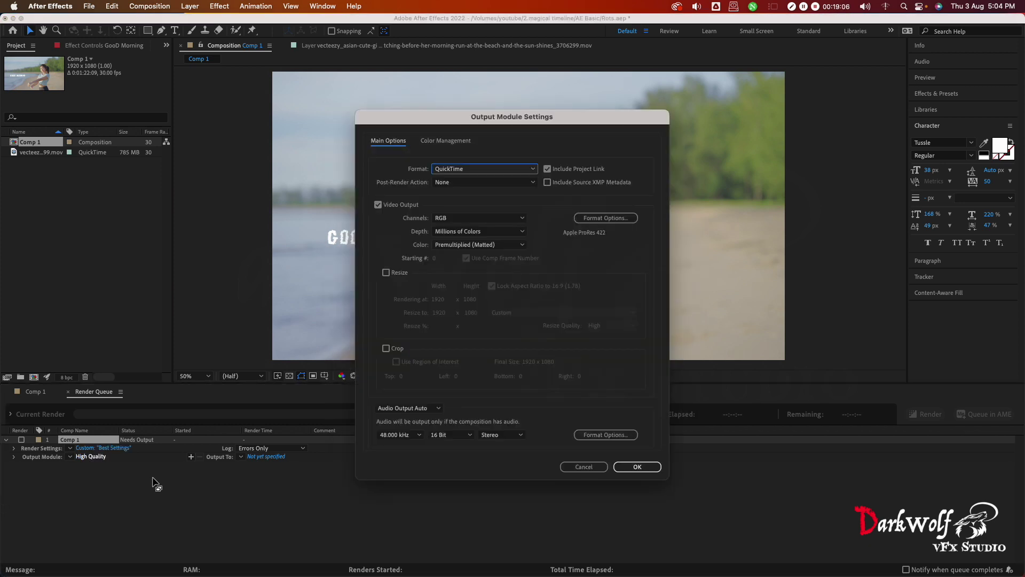
pyautogui.click(491, 169)
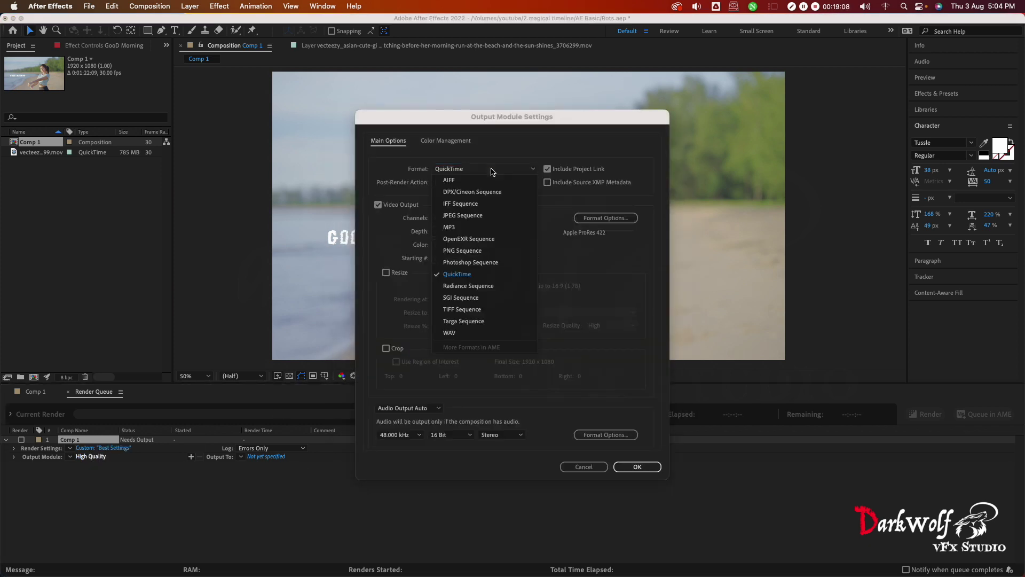
pyautogui.click(491, 169)
pyautogui.click(485, 169)
pyautogui.click(391, 245)
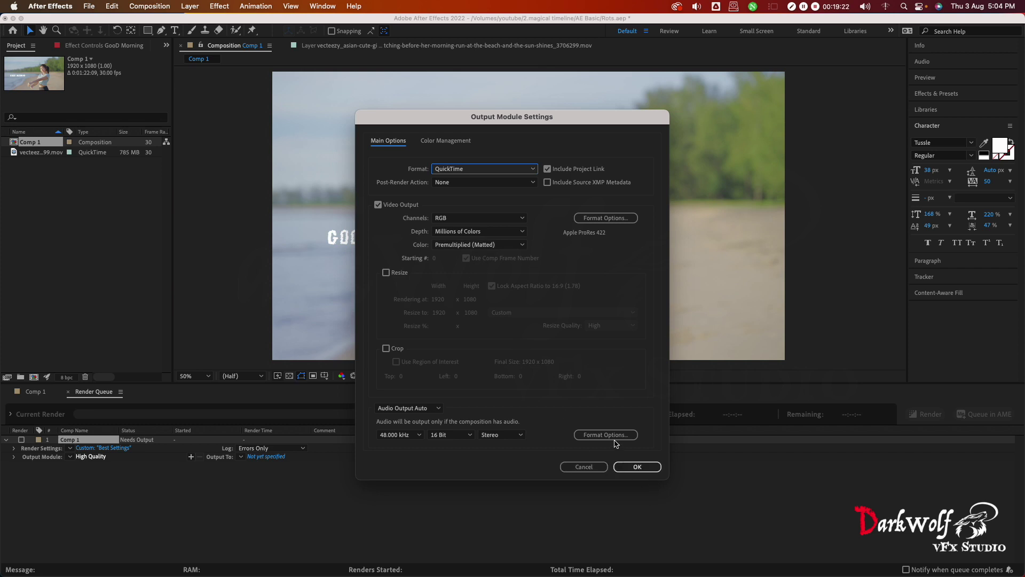
# Set the QuickTime video codec to Apple ProRes 422 and confirm the output module
pyautogui.click(609, 434)
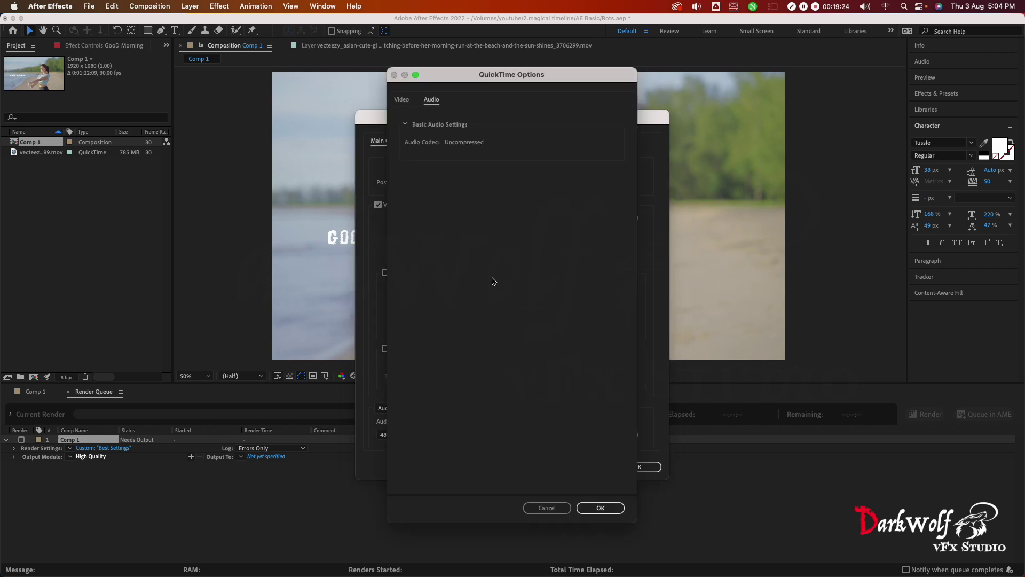
pyautogui.click(403, 102)
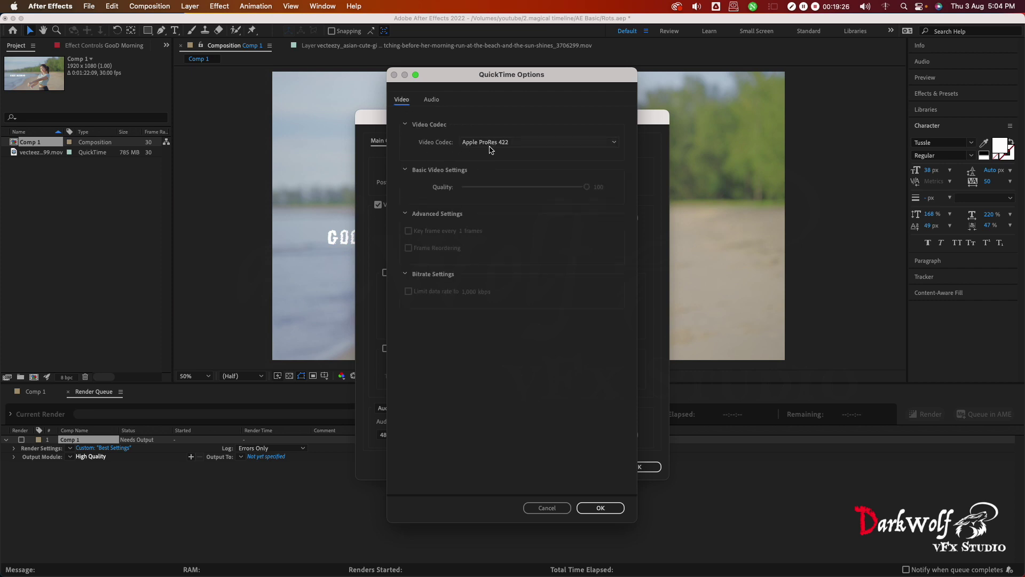
pyautogui.click(489, 144)
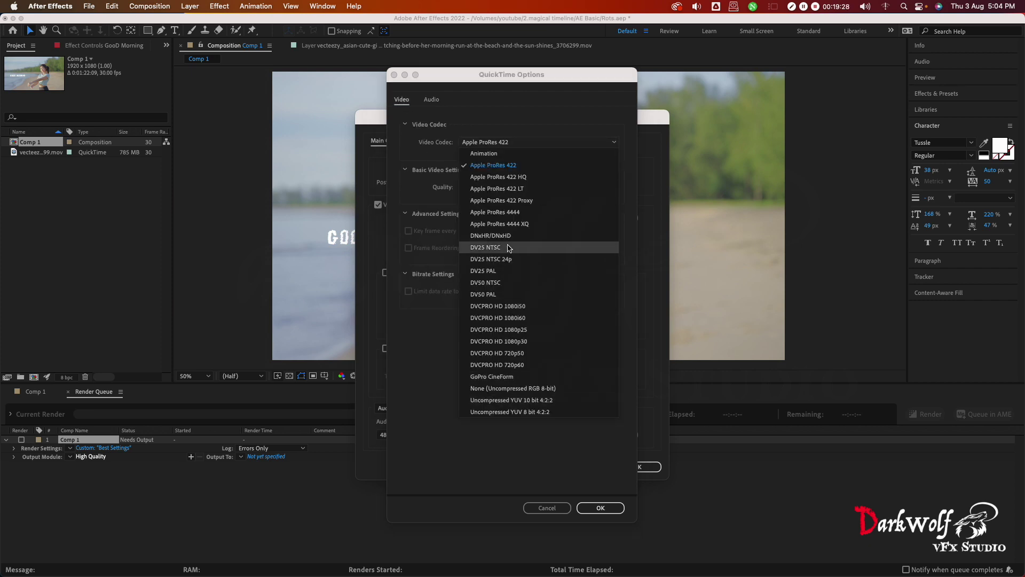
pyautogui.click(407, 371)
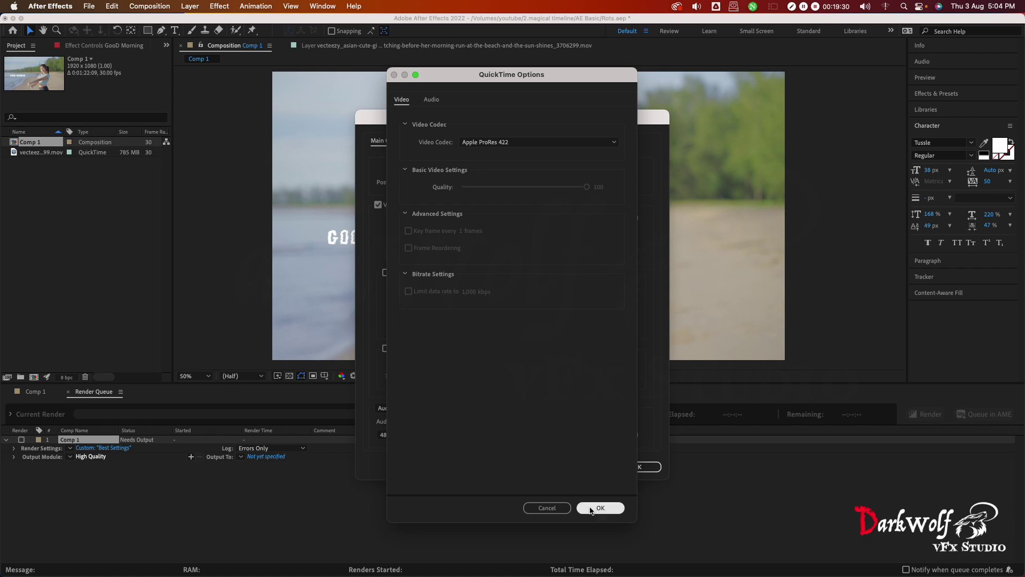
pyautogui.click(593, 509)
pyautogui.click(614, 466)
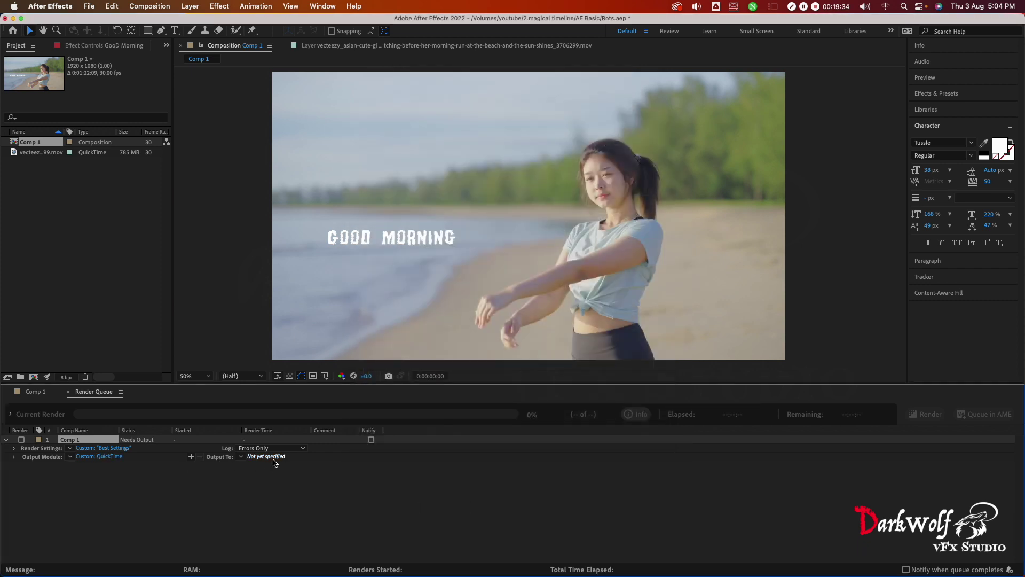
pyautogui.click(273, 458)
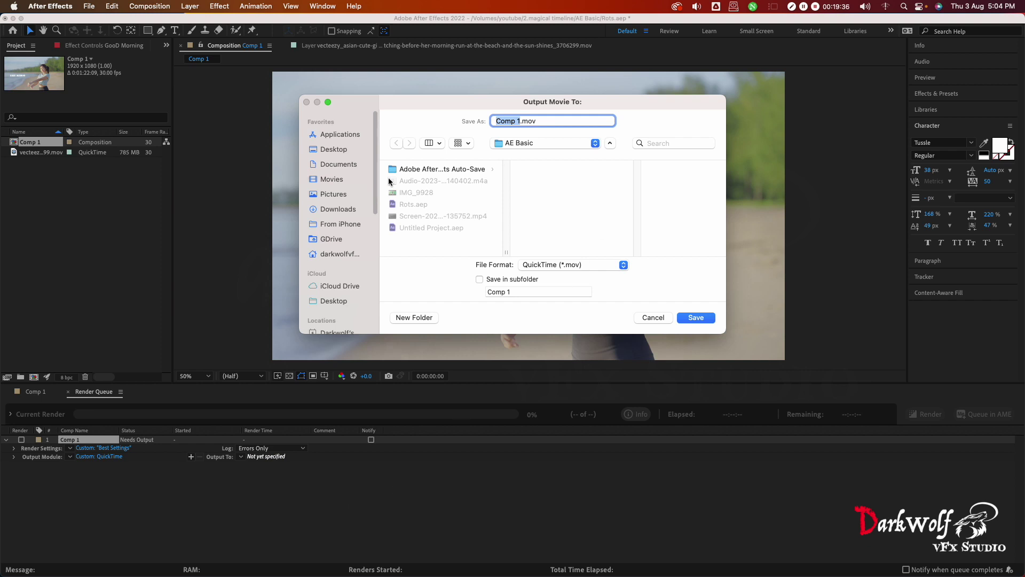
# Save the output as Comp 1.mov on the Desktop and start rendering Comp 1
pyautogui.click(336, 149)
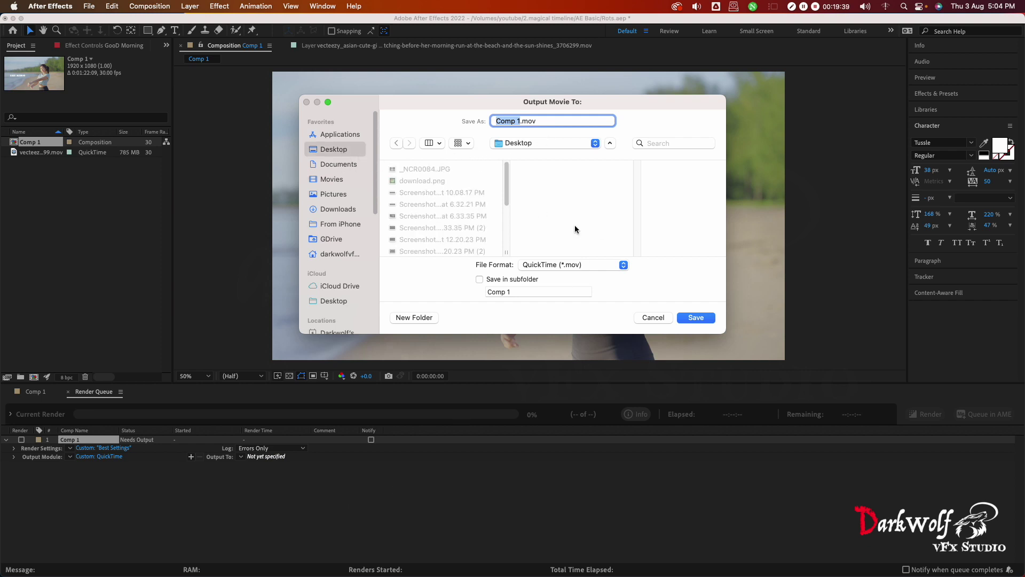
pyautogui.click(696, 317)
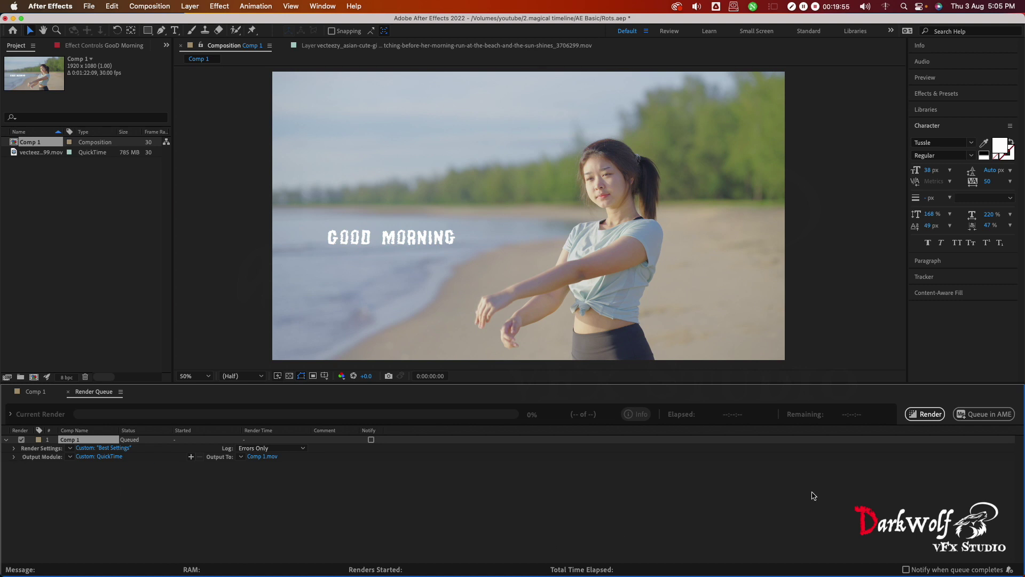
pyautogui.click(925, 413)
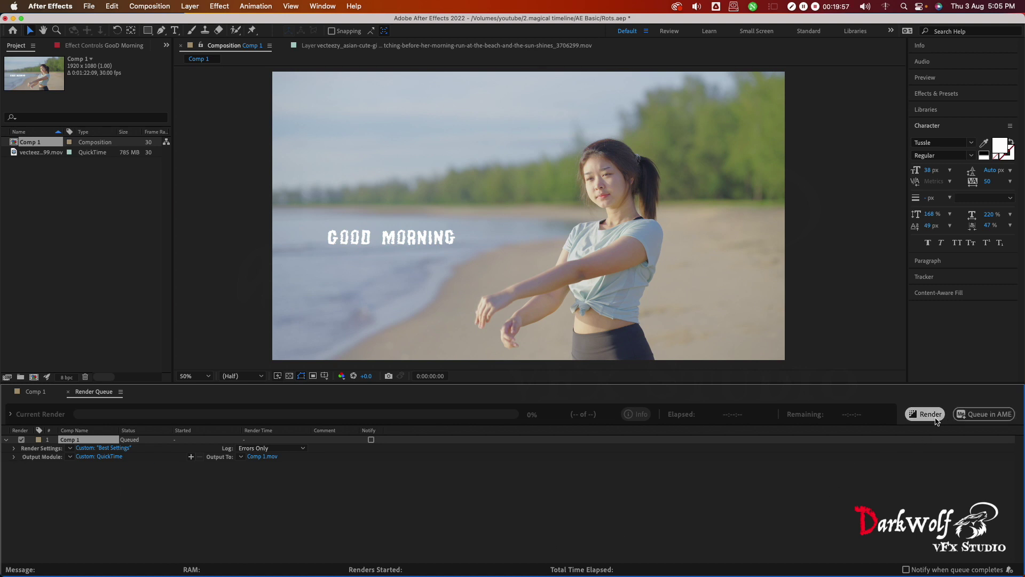
pyautogui.click(88, 6)
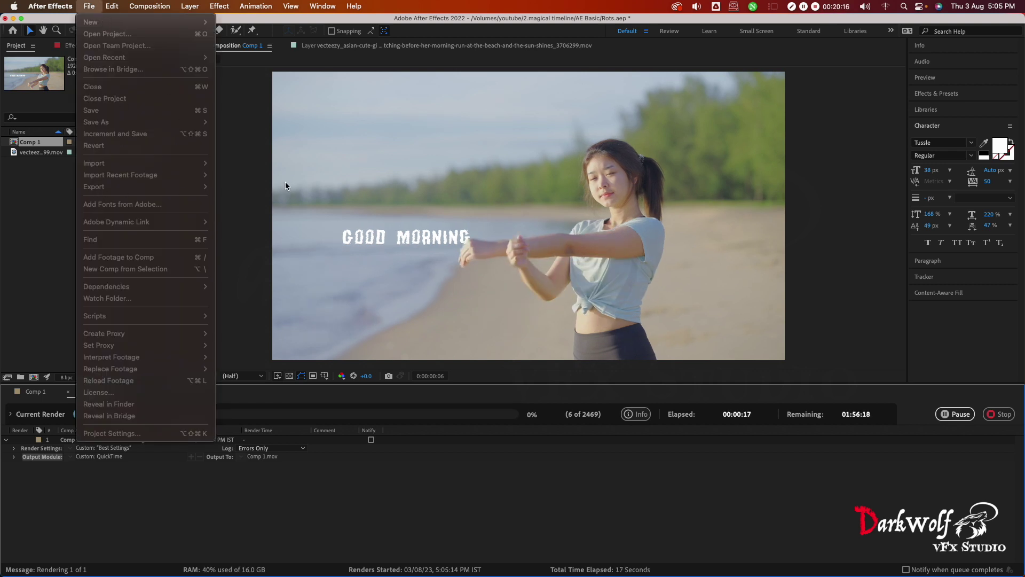
pyautogui.click(399, 468)
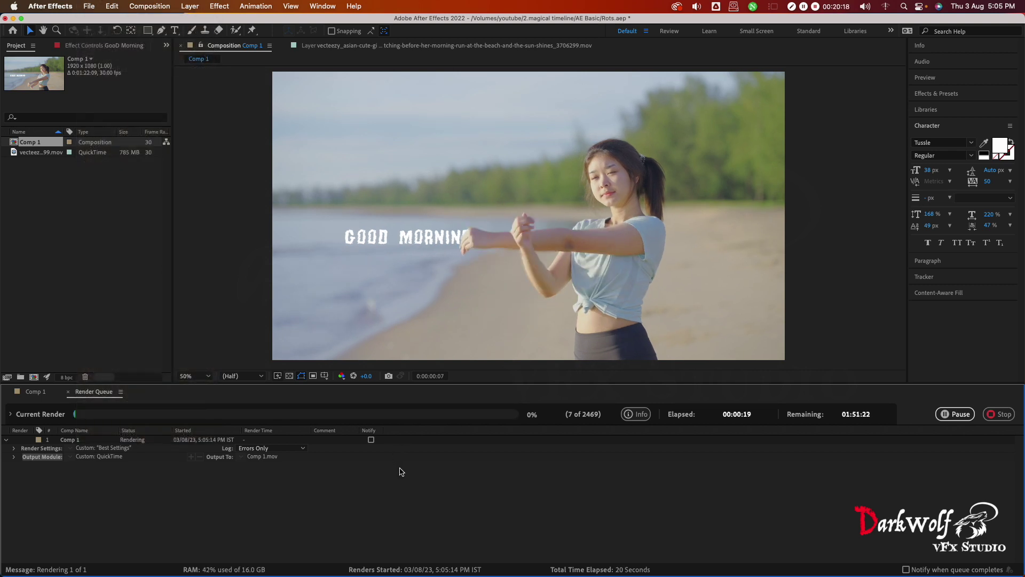